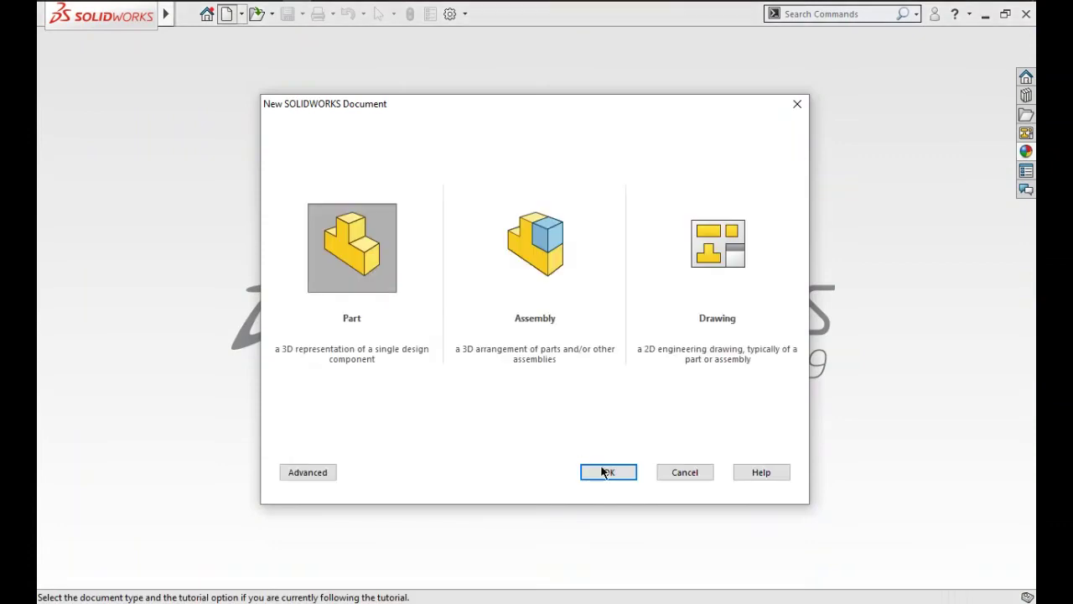
# Step: Create a new part in MMGS units and set the scene background to plain white
pyautogui.click(609, 472)
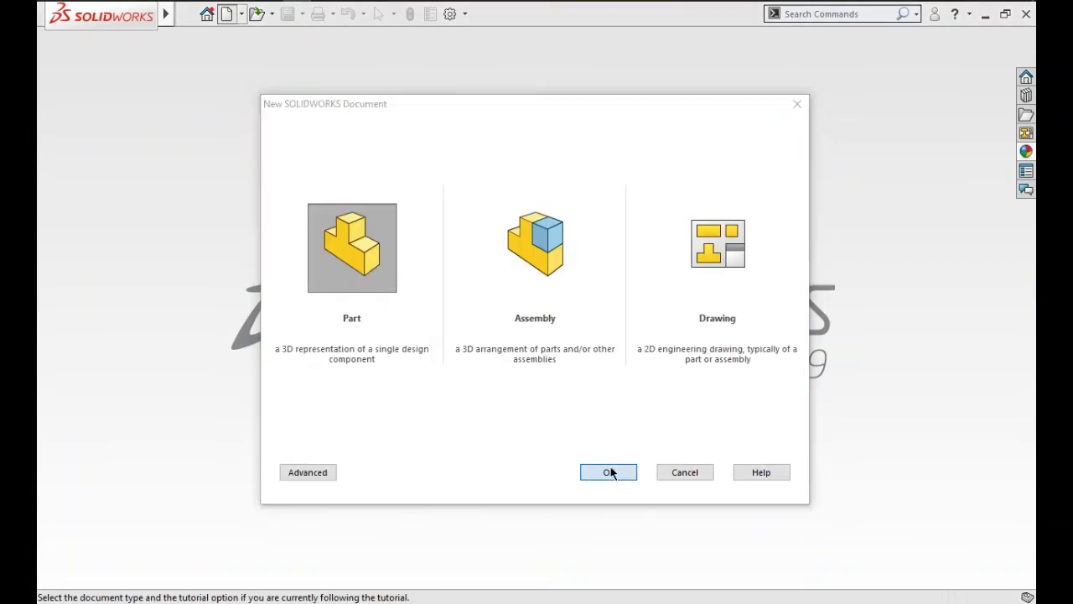
pyautogui.click(581, 326)
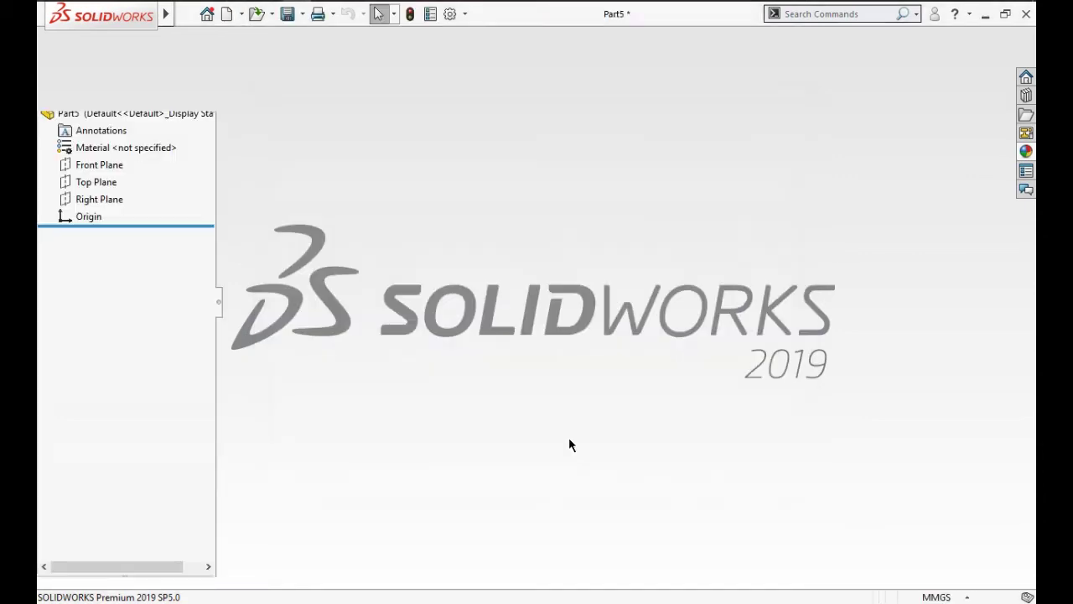
pyautogui.click(936, 596)
pyautogui.click(922, 530)
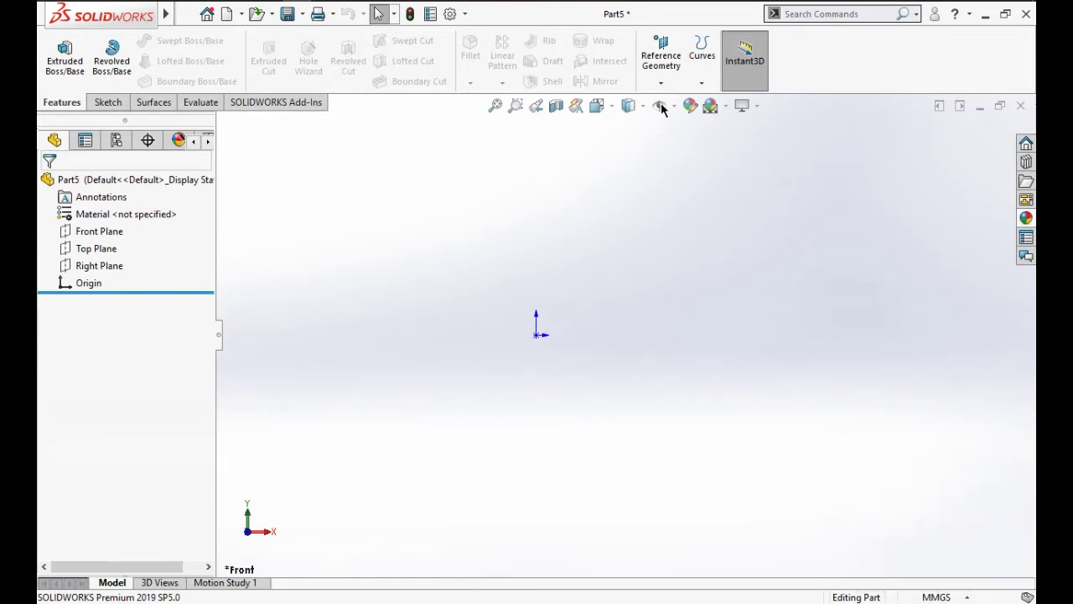
pyautogui.click(726, 106)
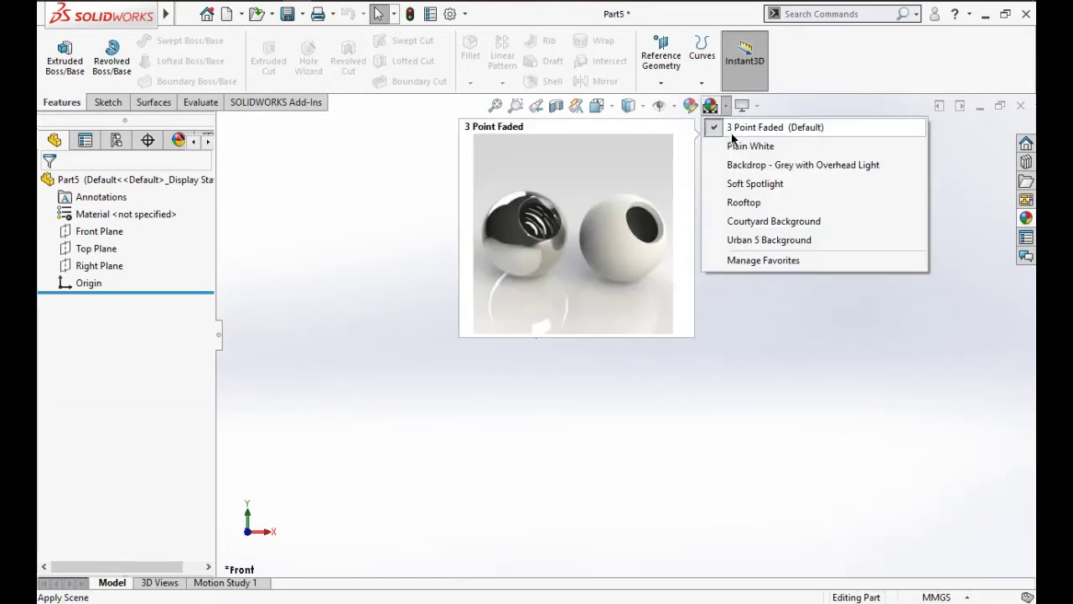
pyautogui.click(748, 146)
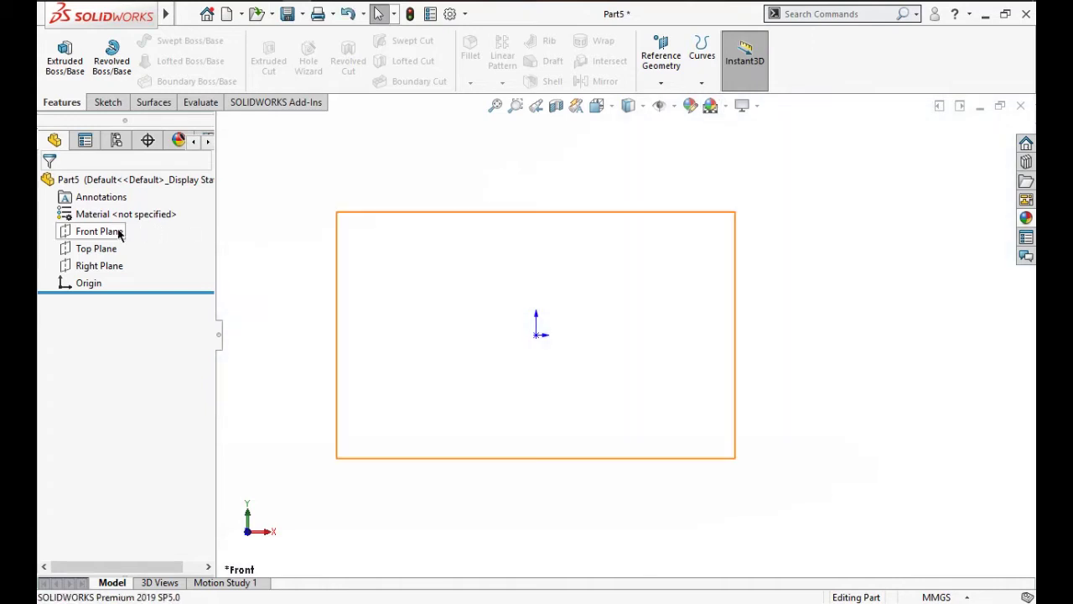
# Step: Sketch a circle centred at the origin on the Front Plane
pyautogui.click(118, 233)
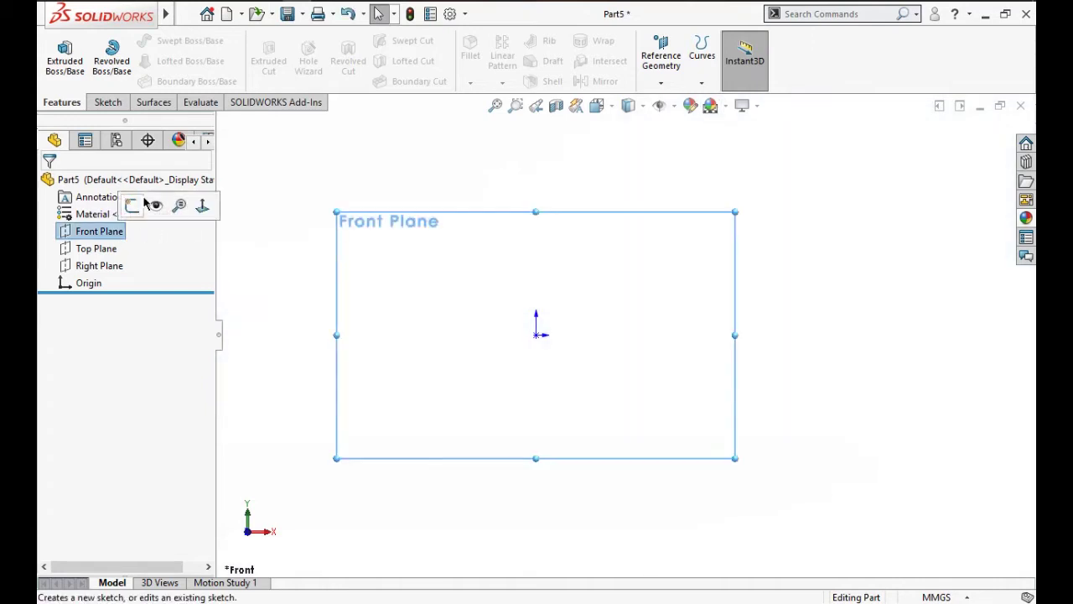
pyautogui.click(144, 202)
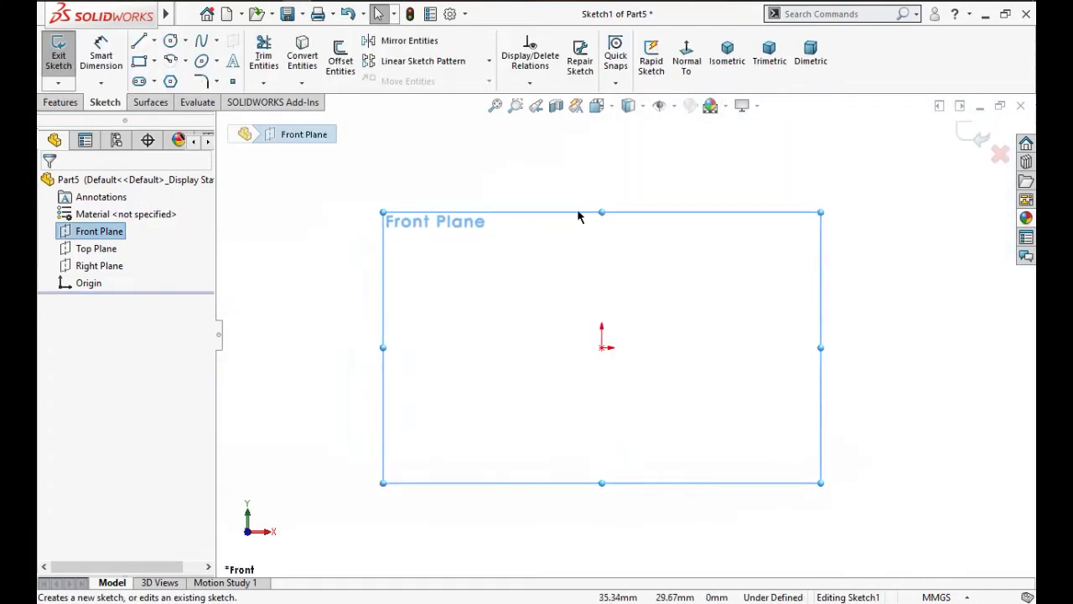
pyautogui.click(170, 40)
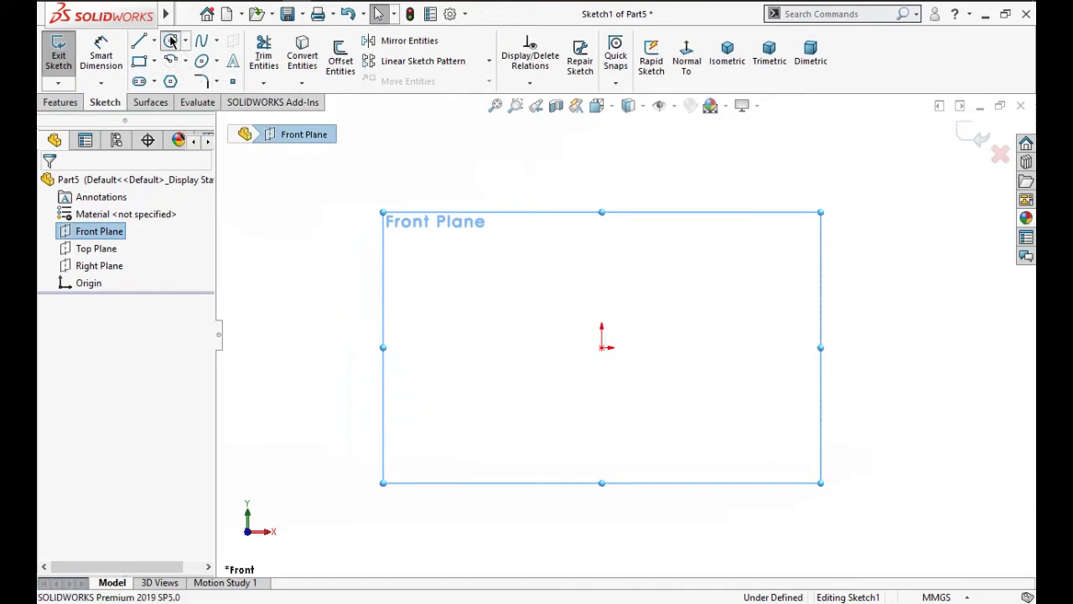
pyautogui.click(602, 348)
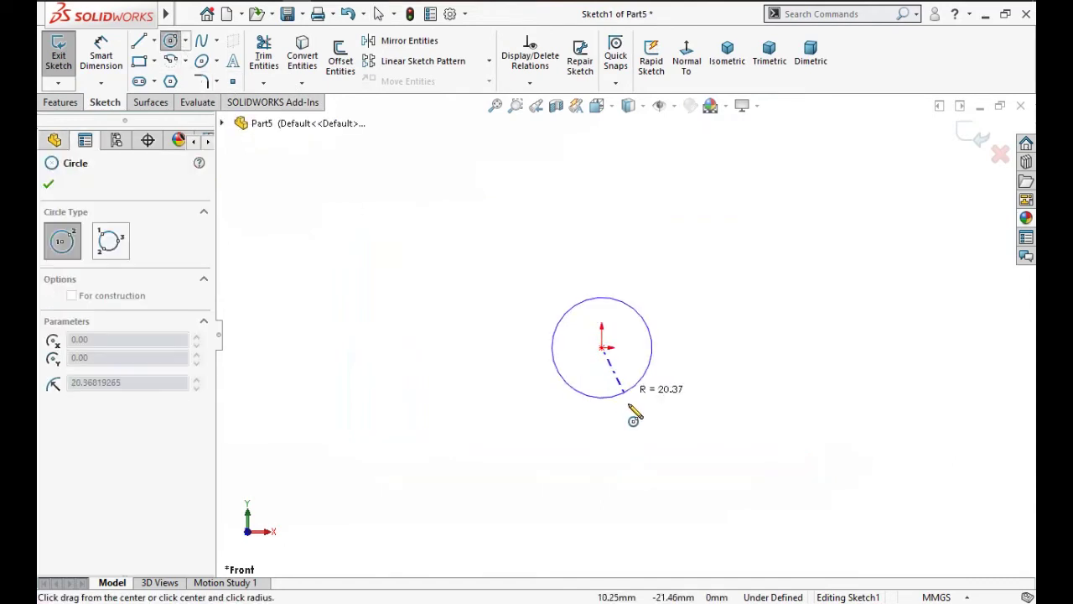
pyautogui.click(629, 406)
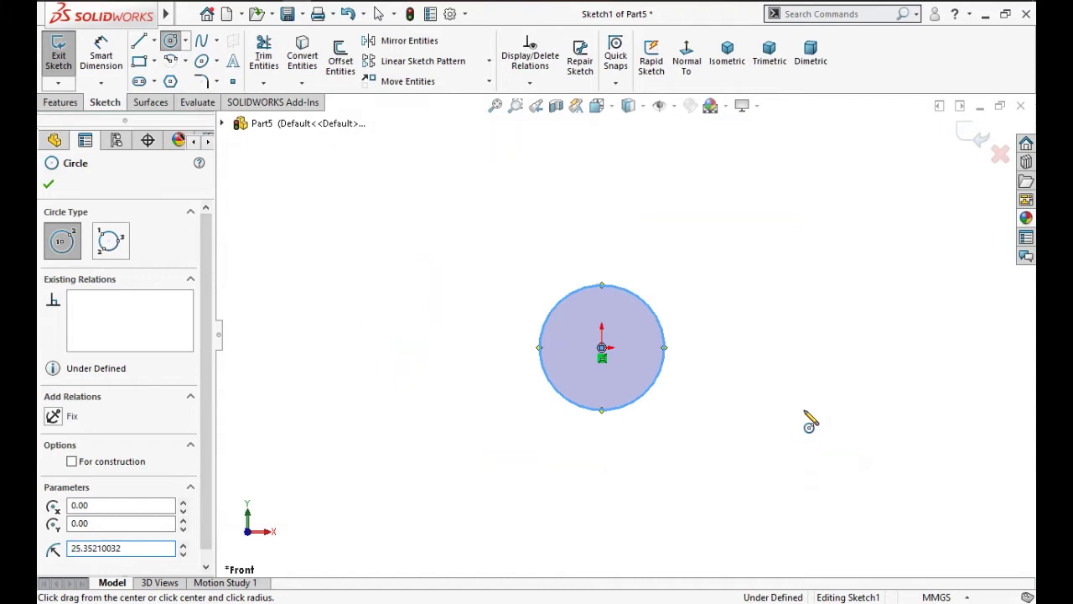
# Step: Dimension the circle to 37.5 mm diameter and exit the sketch
pyautogui.moveTo(810, 422); pyautogui.dragTo(827, 276, button='right')
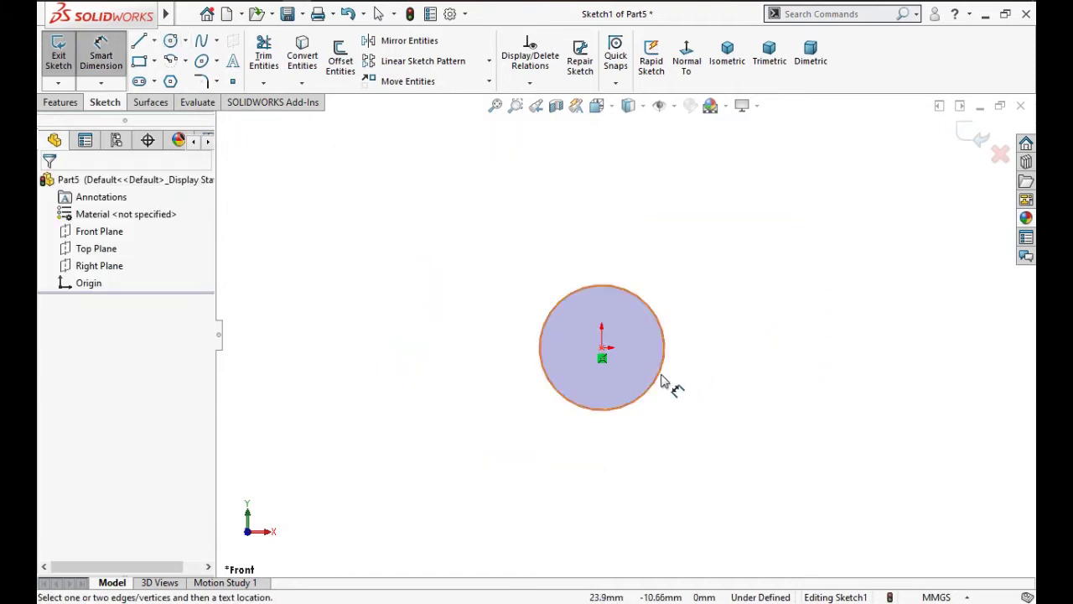
pyautogui.click(751, 409)
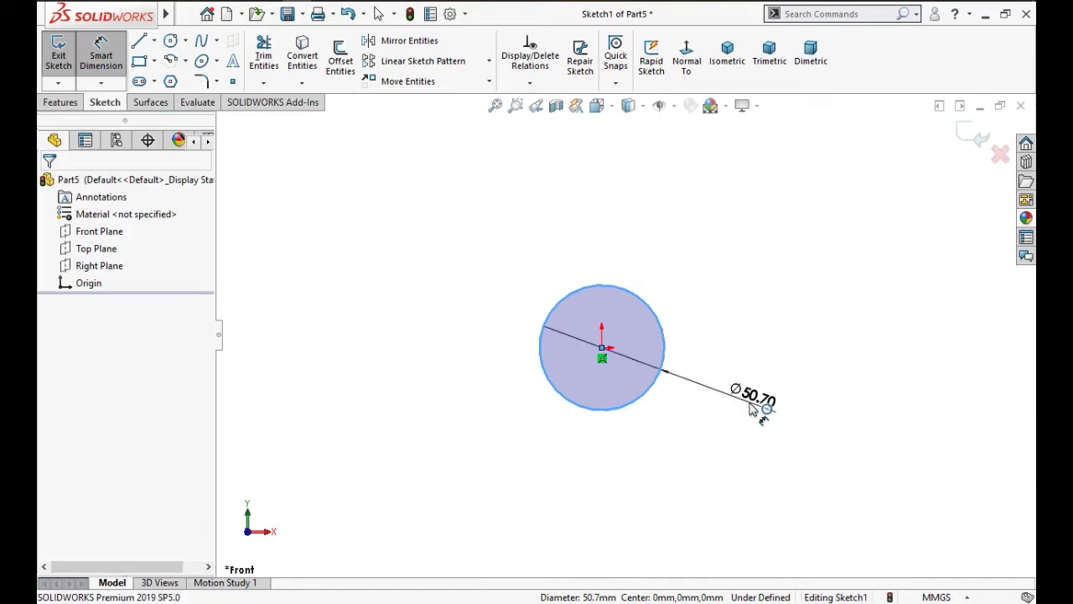
pyautogui.click(752, 407)
pyautogui.write('37.5')
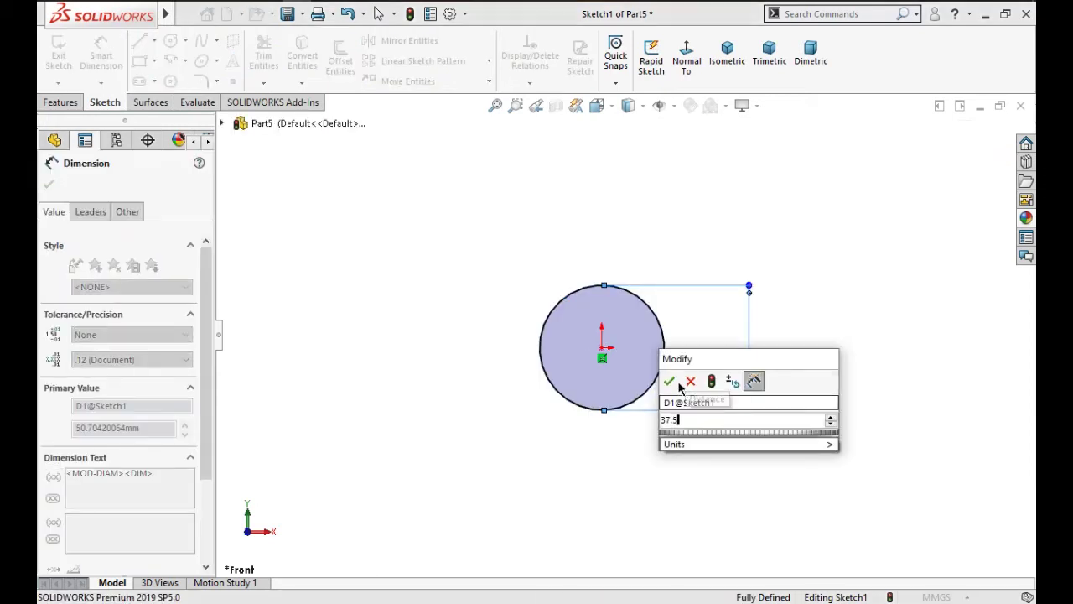
pyautogui.click(672, 377)
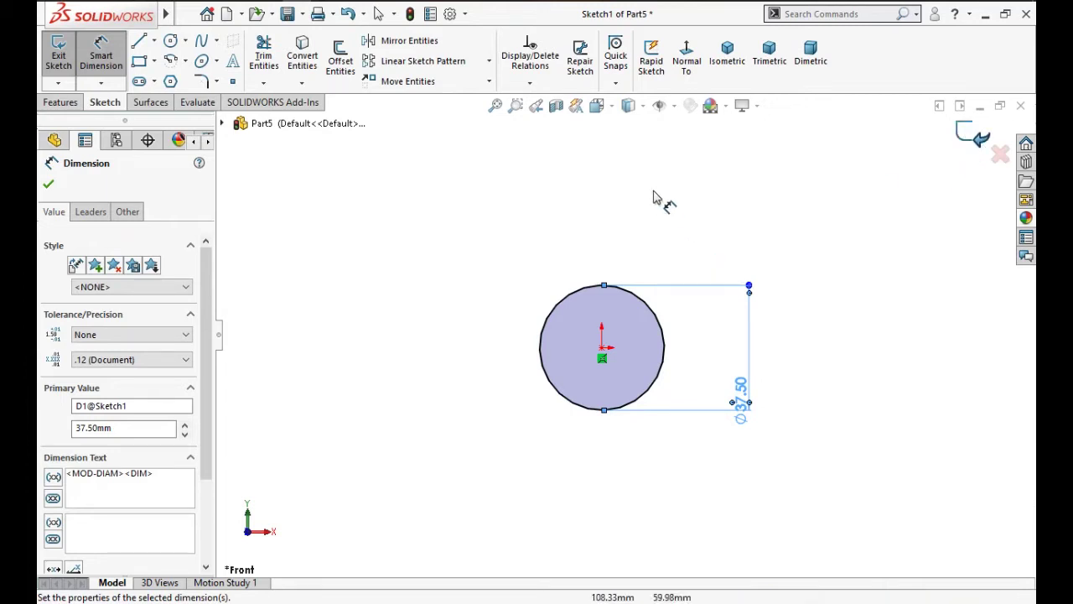
pyautogui.press('Escape')
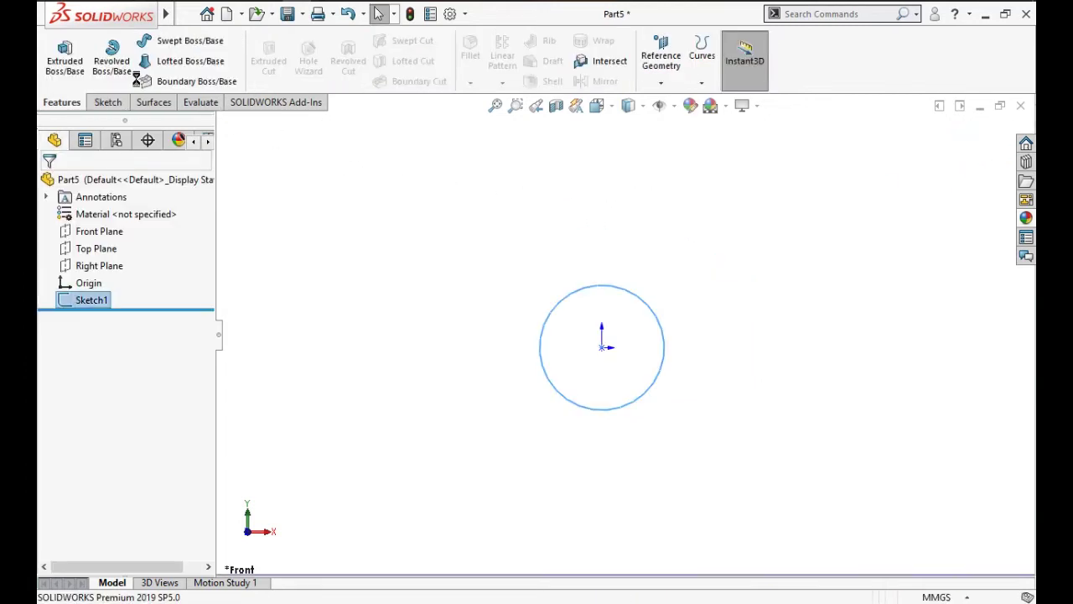
# Step: Extrude the Ø37.5 mm circle 28.9 mm in the reversed direction into a solid cylinder
pyautogui.click(78, 59)
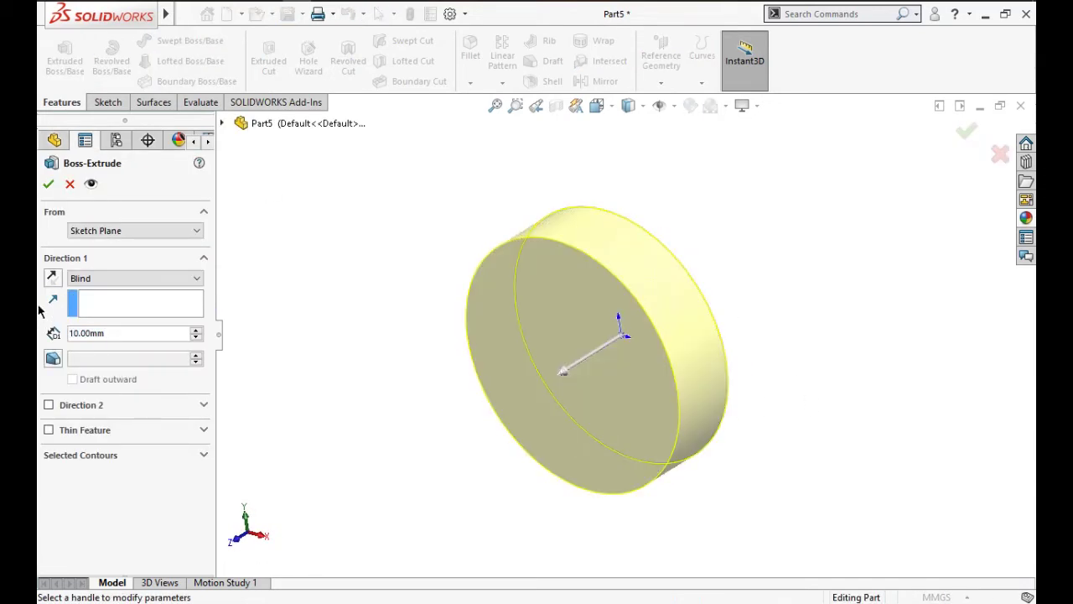
pyautogui.click(52, 279)
pyautogui.doubleClick(109, 333)
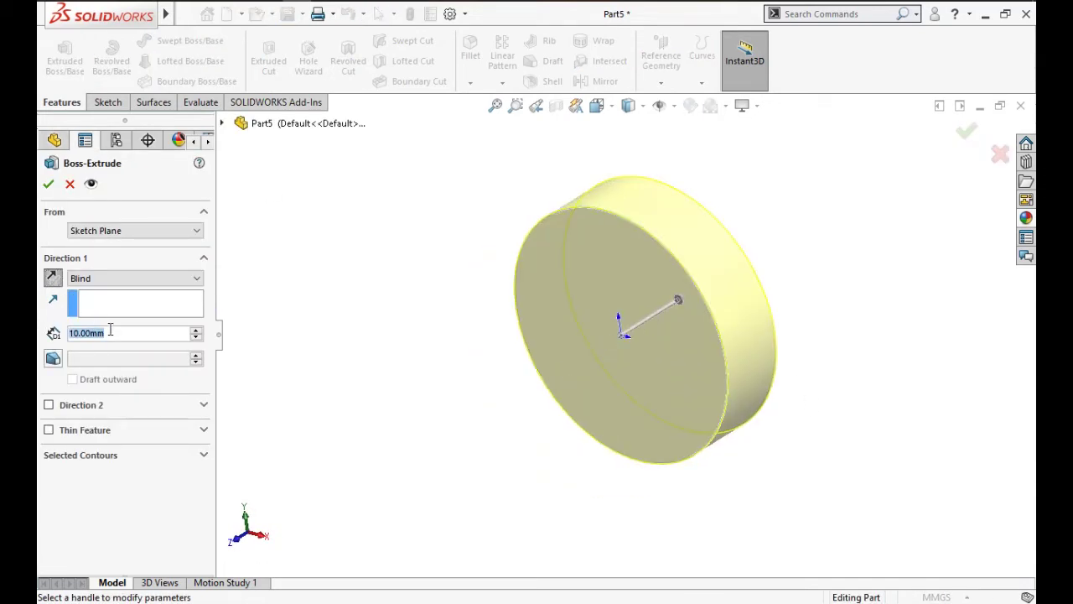
pyautogui.write('28')
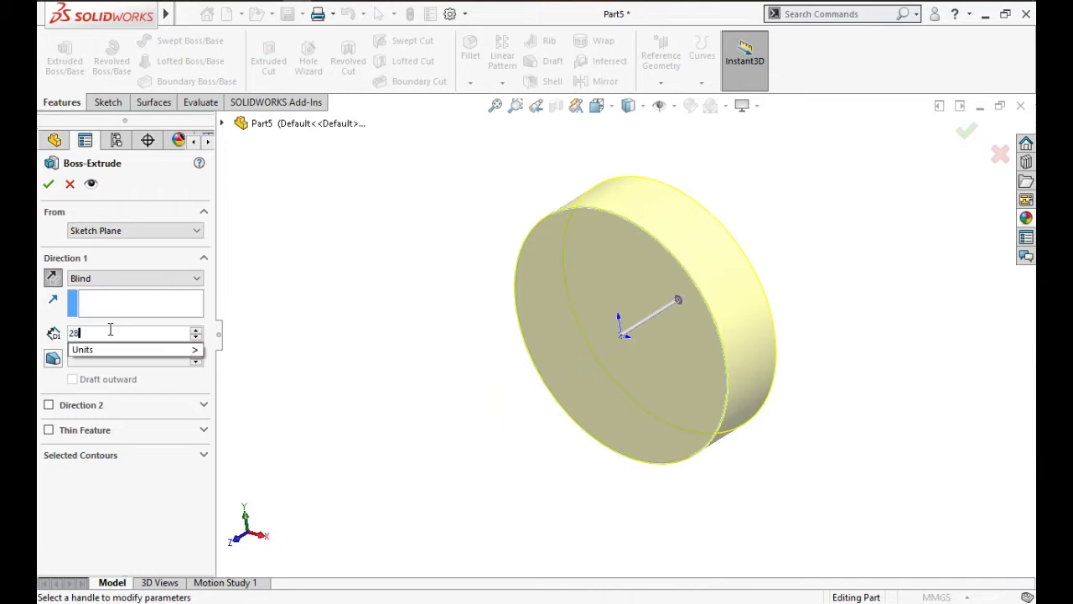
pyautogui.write('.9')
pyautogui.press('Return')
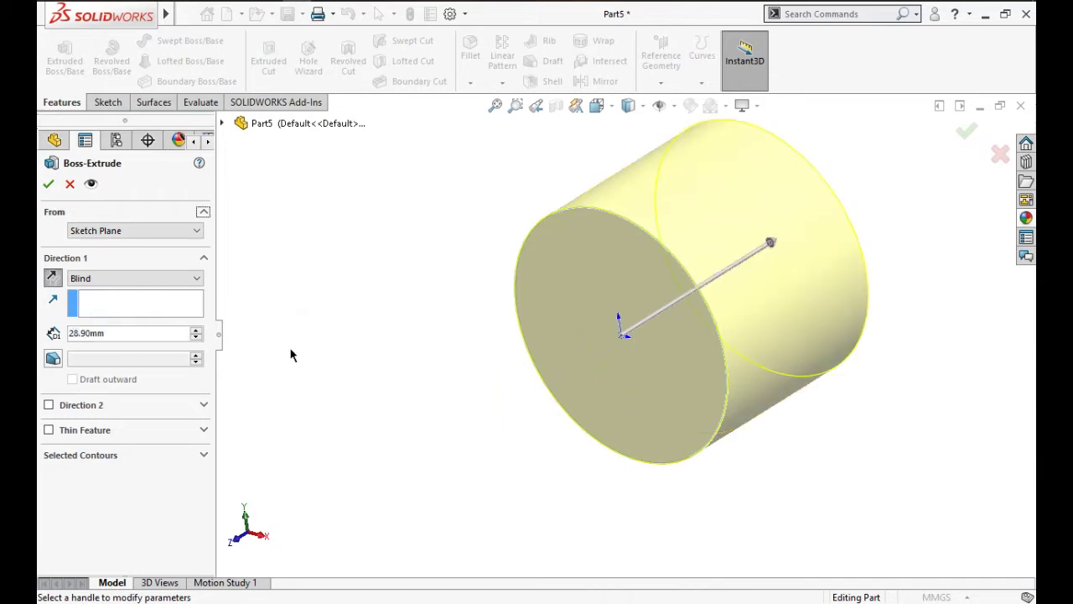
pyautogui.click(49, 186)
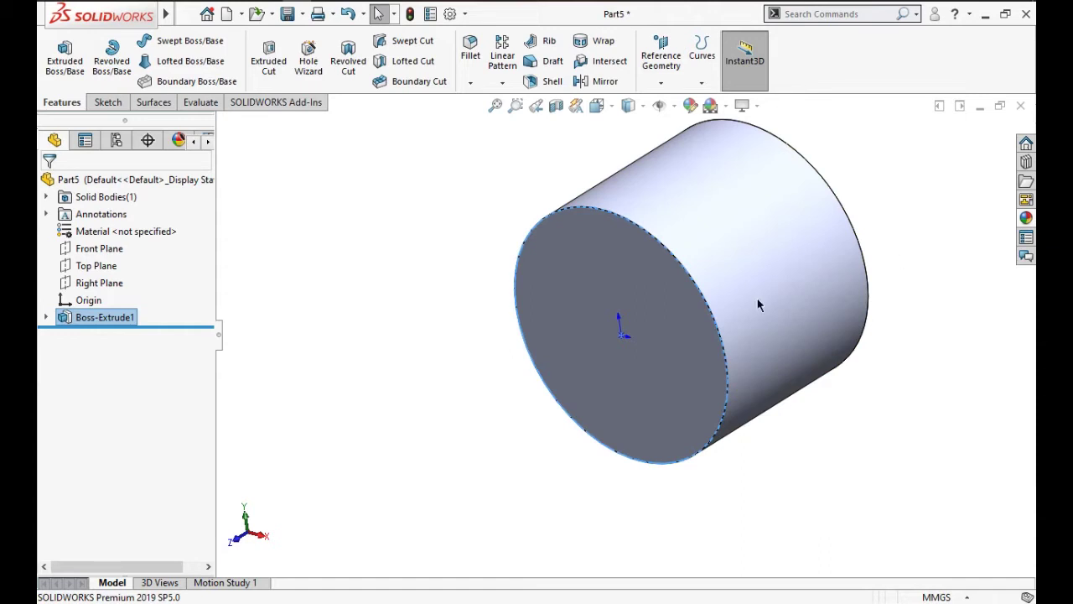
# Step: Sketch a circle centred at the origin on the cylinder's end face, viewed face-on
pyautogui.moveTo(725, 340); pyautogui.dragTo(677, 403, button='middle')
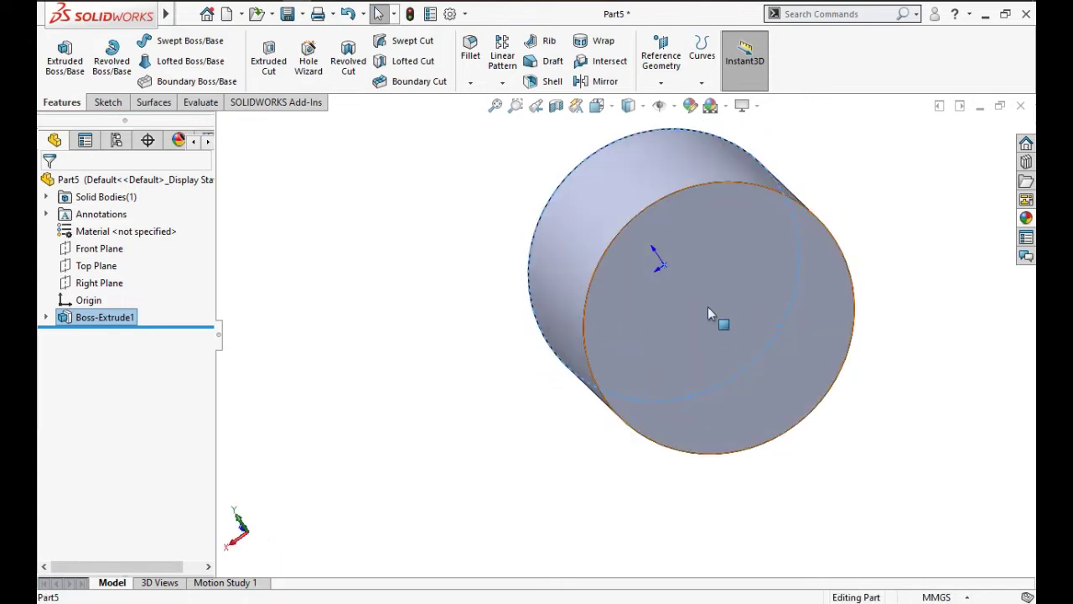
pyautogui.click(707, 315)
pyautogui.click(784, 260)
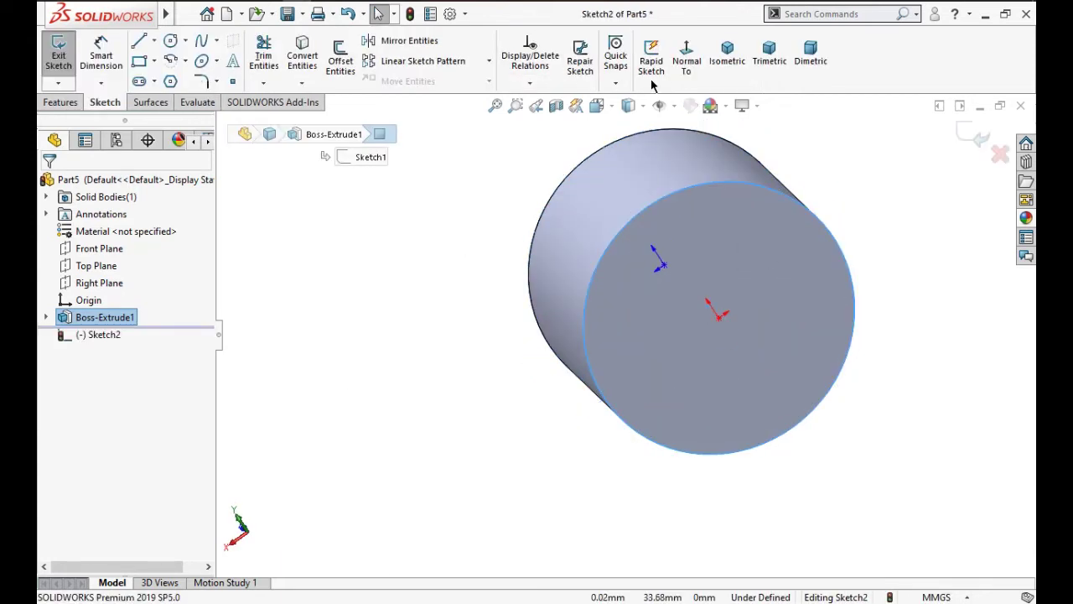
pyautogui.click(684, 66)
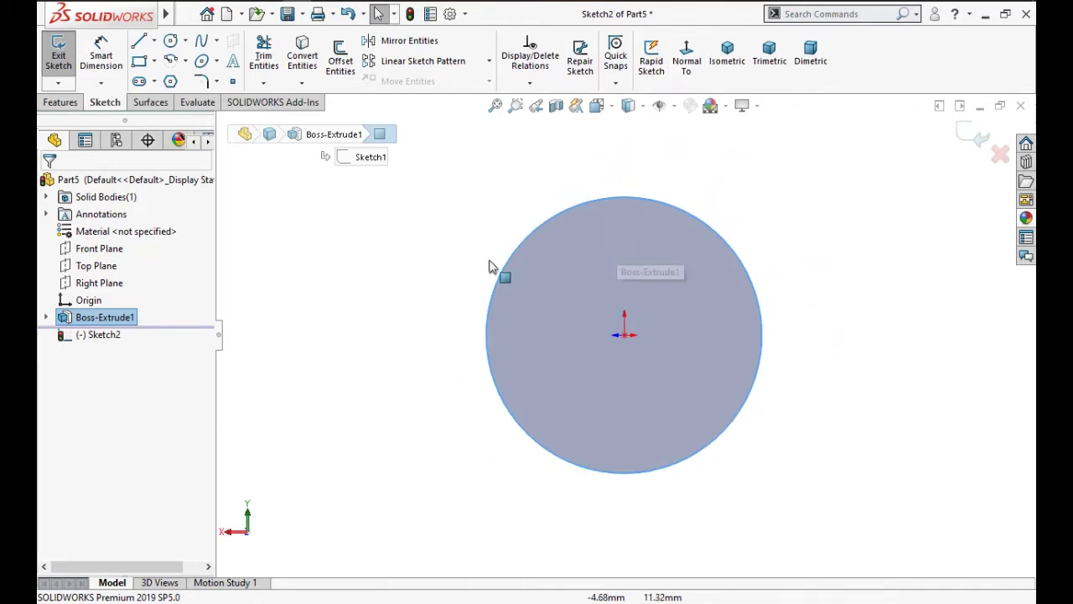
pyautogui.click(170, 40)
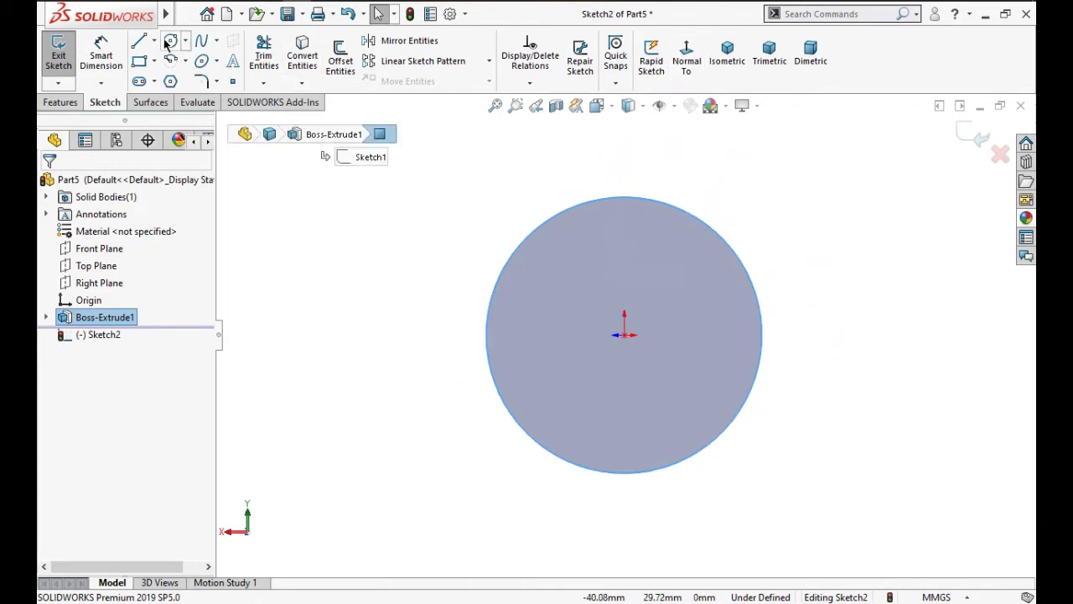
pyautogui.click(624, 335)
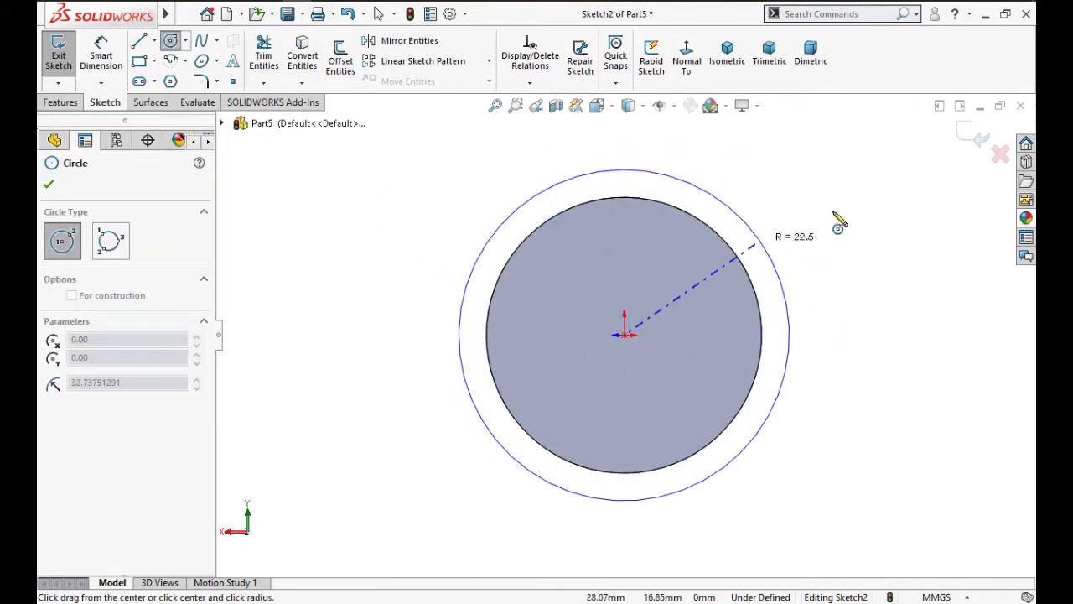
pyautogui.click(880, 337)
# Step: Dimension the new circle to 56 mm diameter and exit the sketch
pyautogui.press('d')
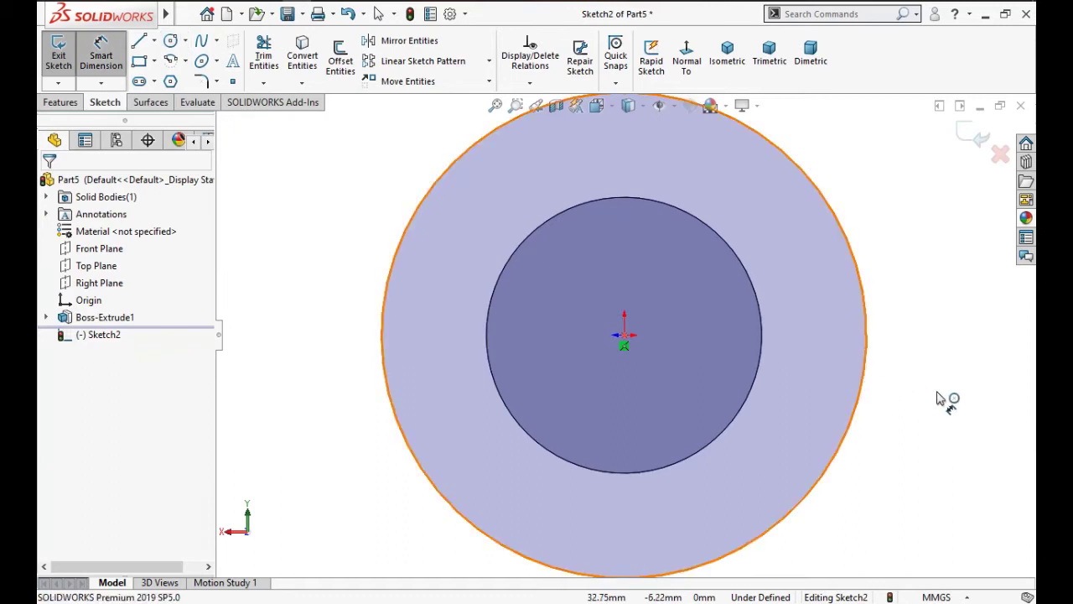
pyautogui.click(939, 399)
pyautogui.click(939, 399)
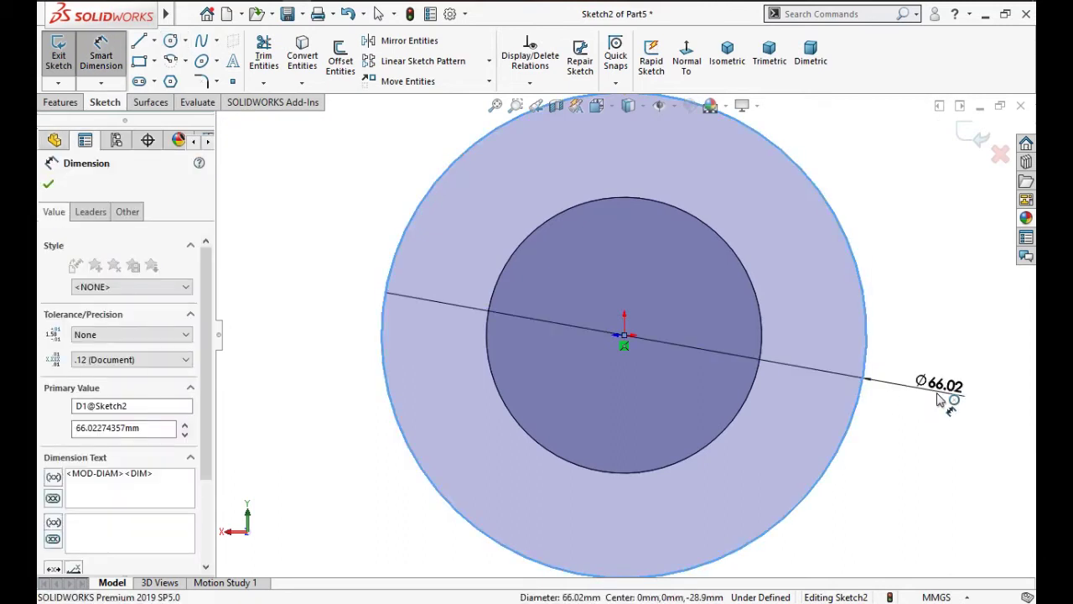
pyautogui.write('56')
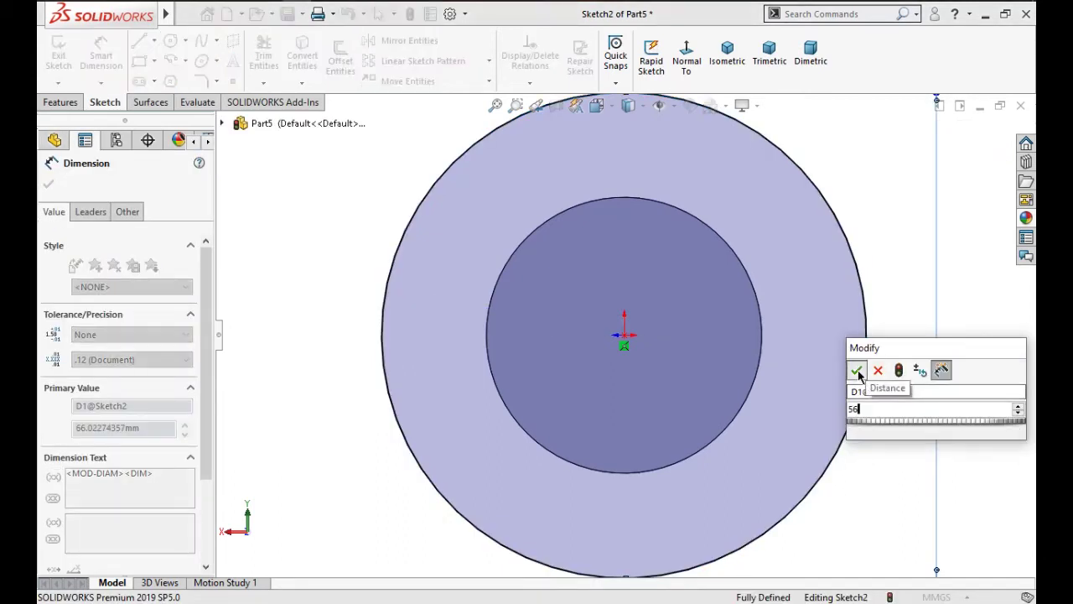
pyautogui.click(857, 371)
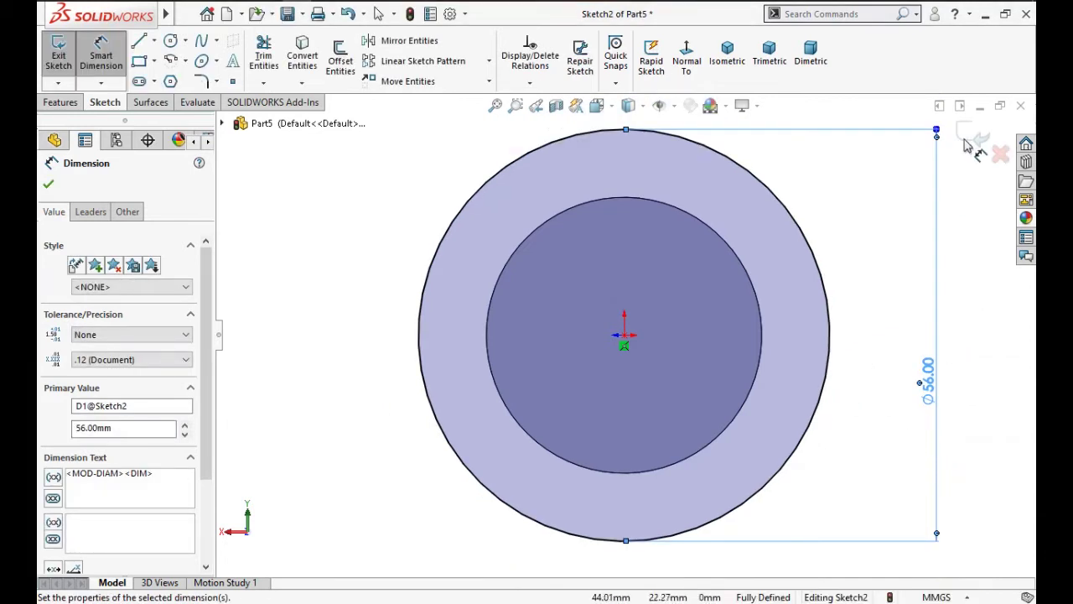
pyautogui.hotkey('ctrl', 'b')
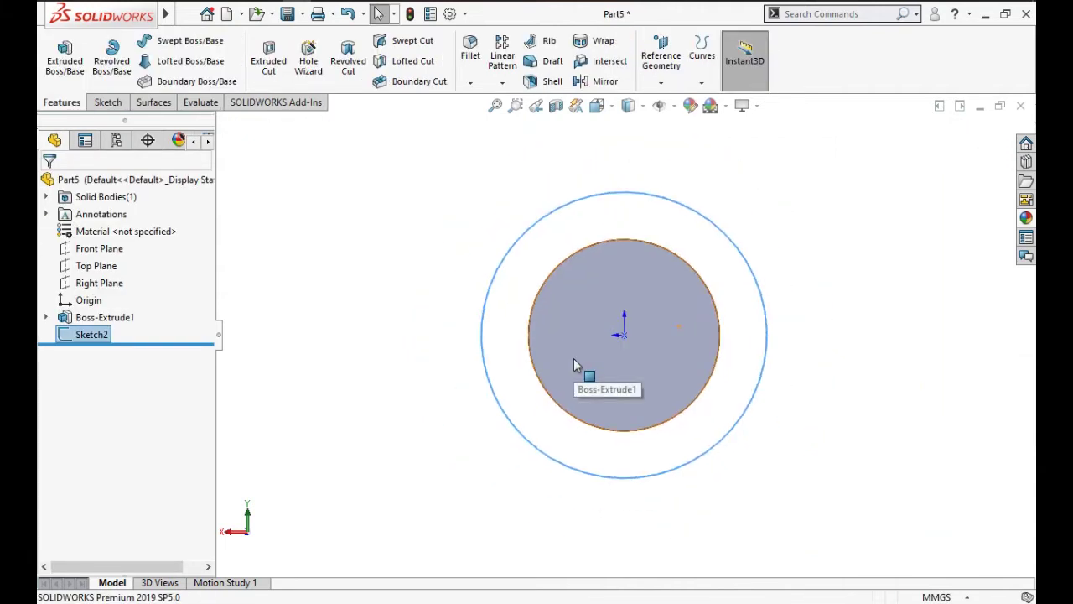
# Step: Extrude the Ø56 mm circle to a blind depth of 89.8 mm
pyautogui.moveTo(574, 358); pyautogui.dragTo(531, 350, button='middle')
pyautogui.click(60, 62)
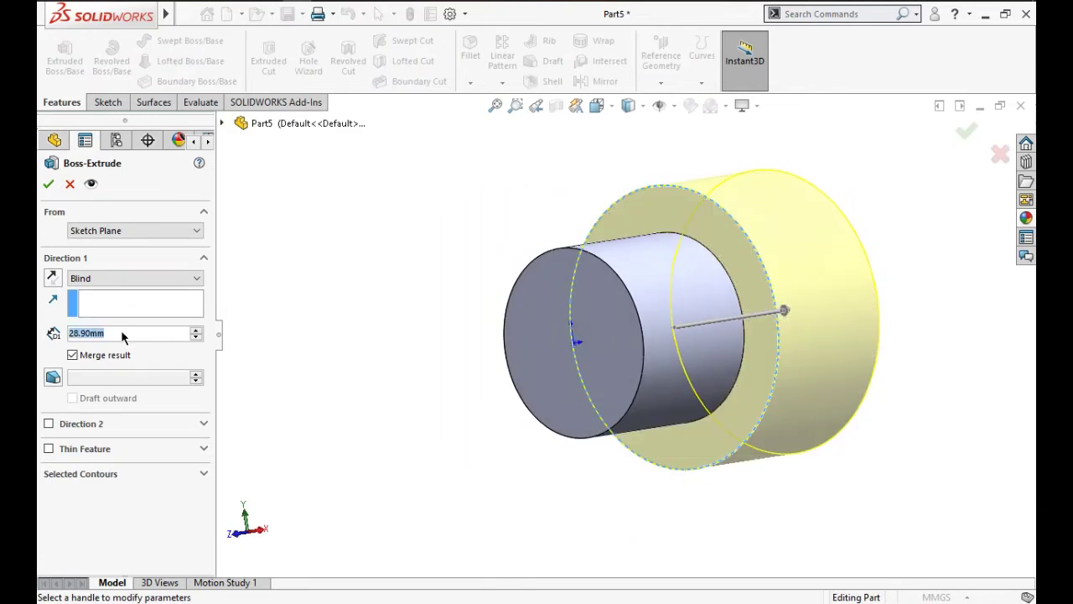
pyautogui.write('89.8')
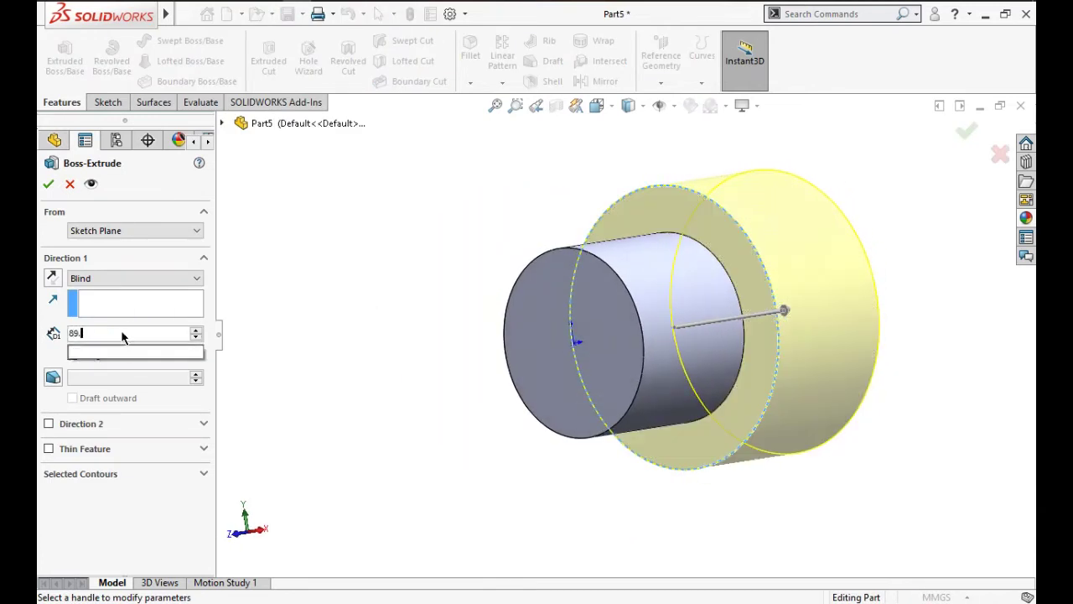
pyautogui.press('Return')
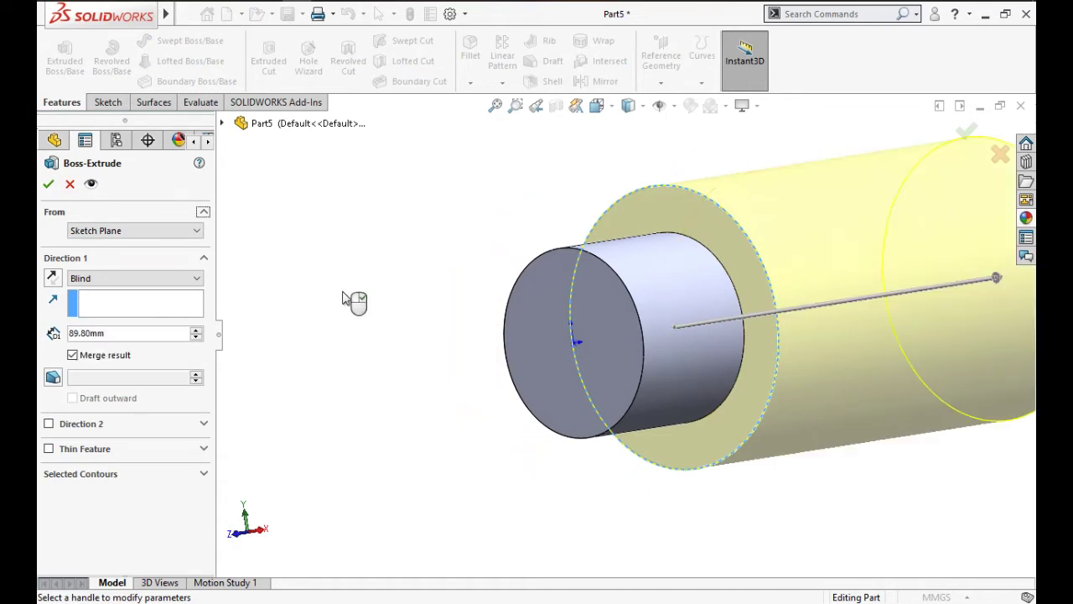
pyautogui.click(49, 185)
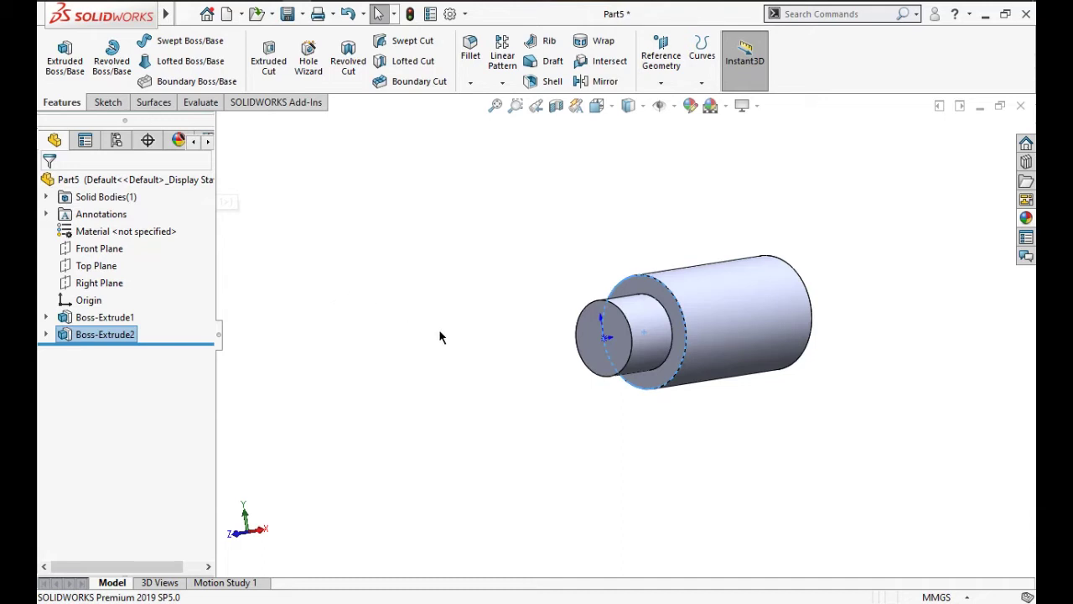
# Step: Sketch a circle centred on the origin on the large cylinder's end face
pyautogui.moveTo(529, 316); pyautogui.dragTo(441, 324, button='middle')
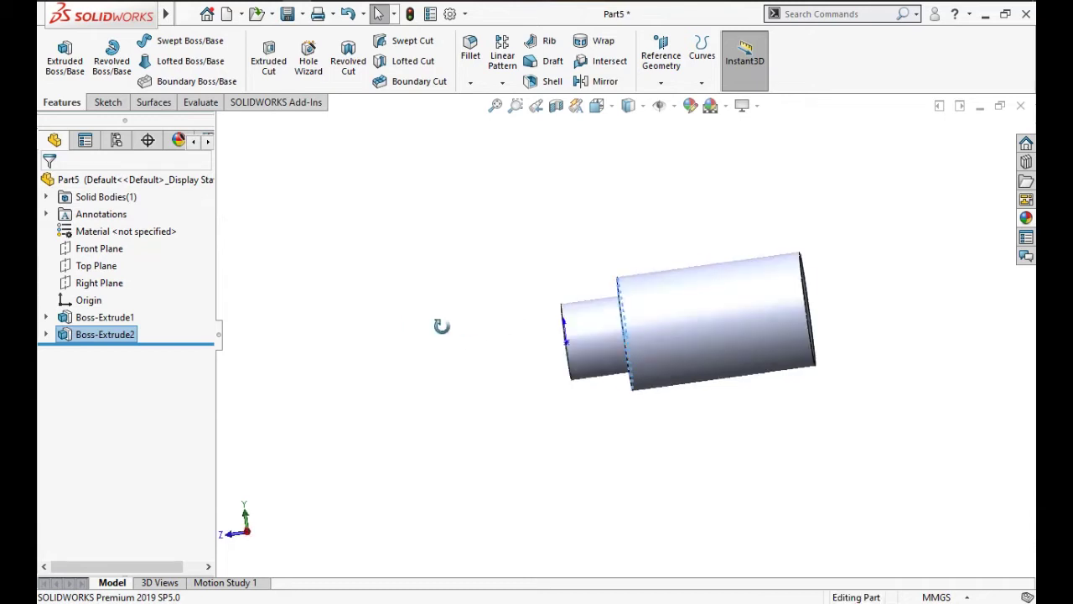
pyautogui.click(796, 320)
pyautogui.click(861, 276)
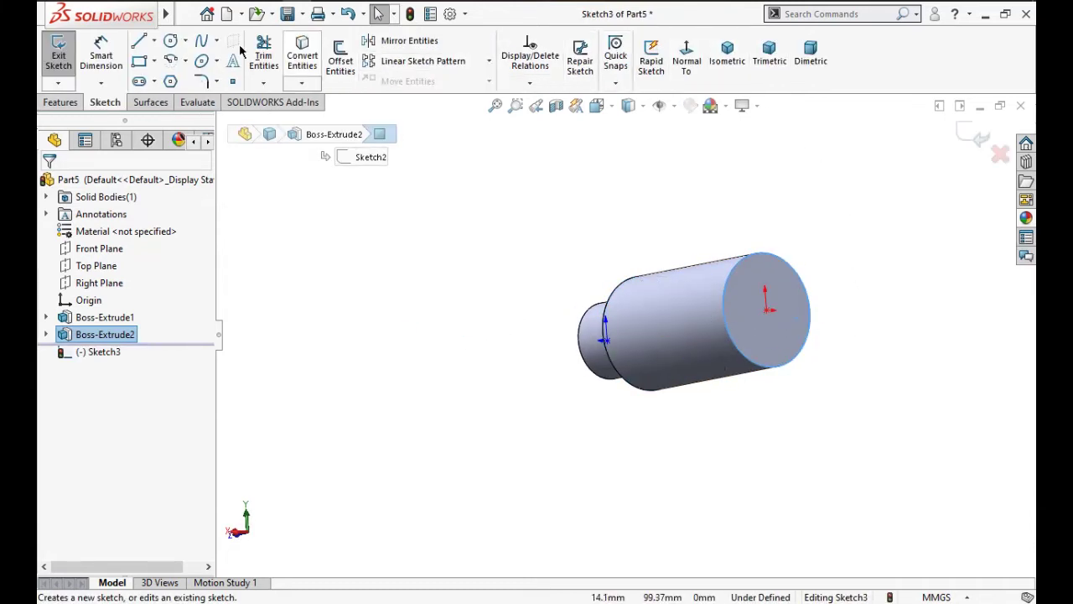
pyautogui.click(169, 41)
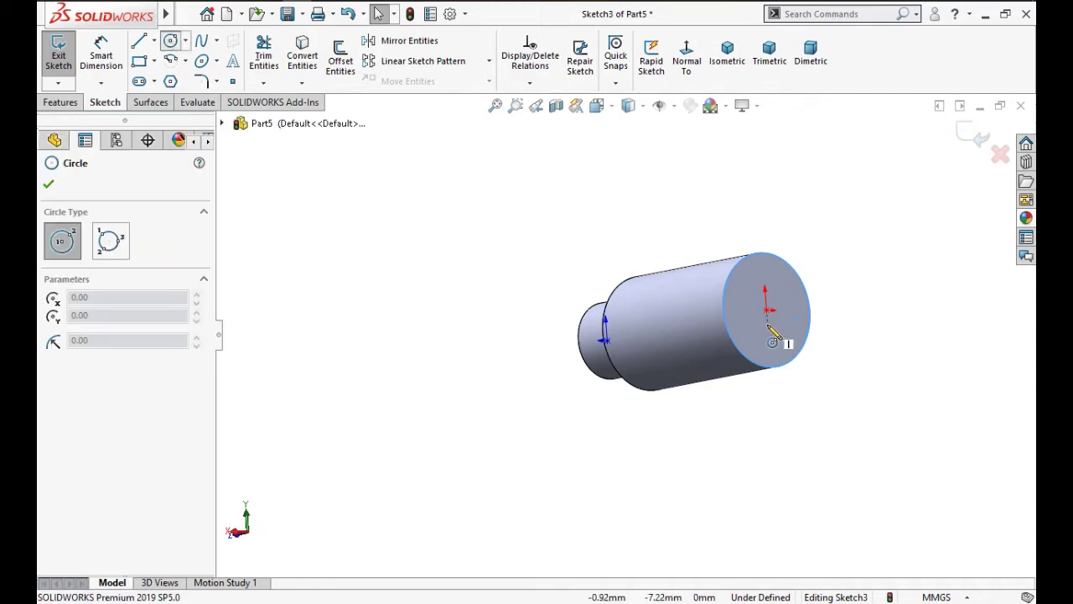
pyautogui.click(764, 310)
pyautogui.click(784, 404)
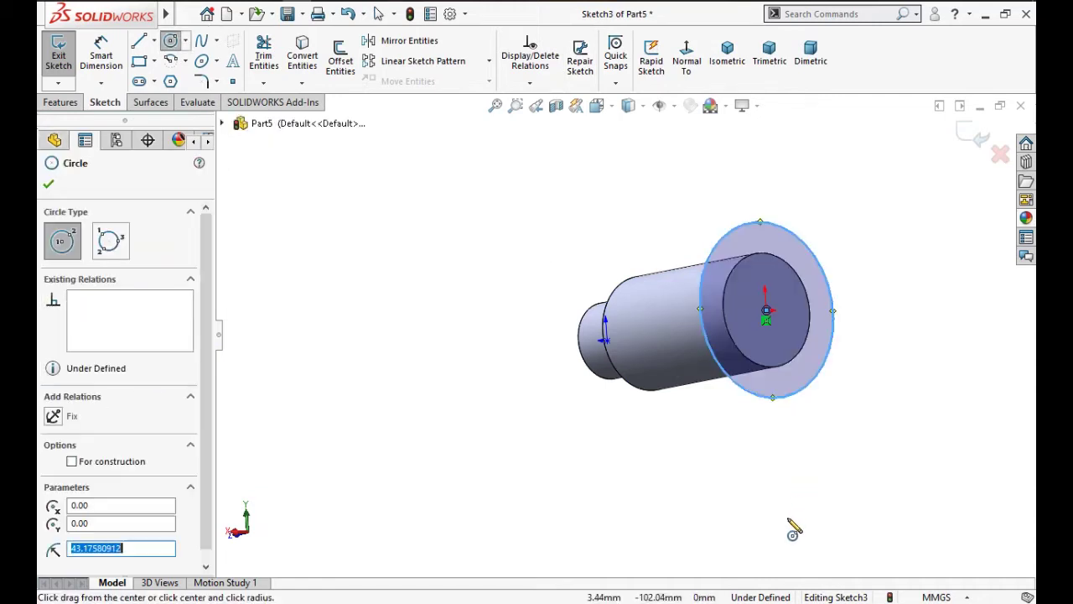
# Step: Dimension the circle to 87.2 mm diameter and exit the sketch
pyautogui.moveTo(797, 467); pyautogui.dragTo(775, 317, button='right')
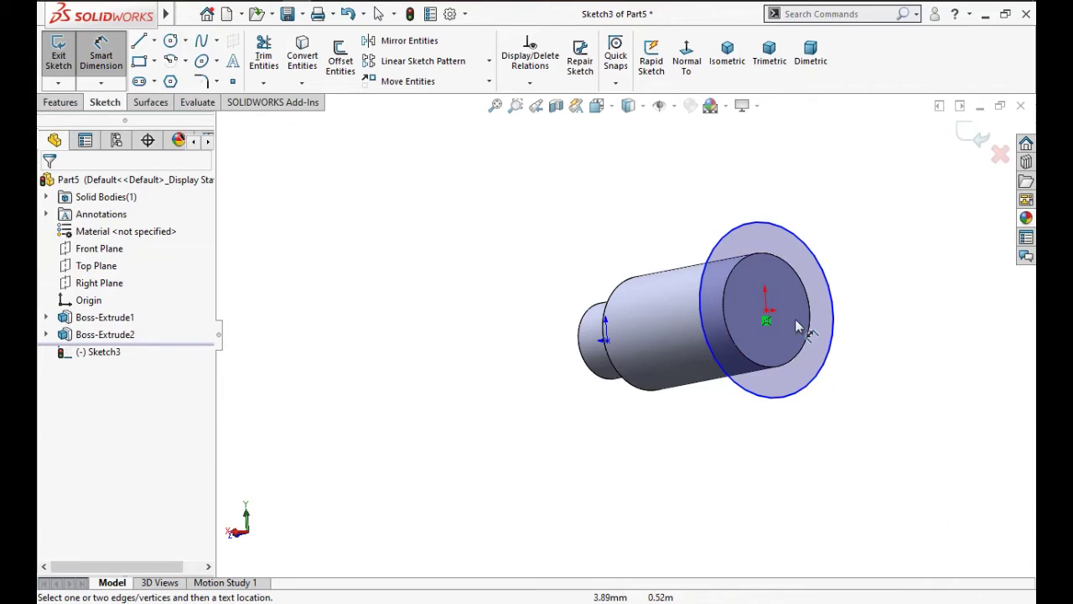
pyautogui.click(844, 471)
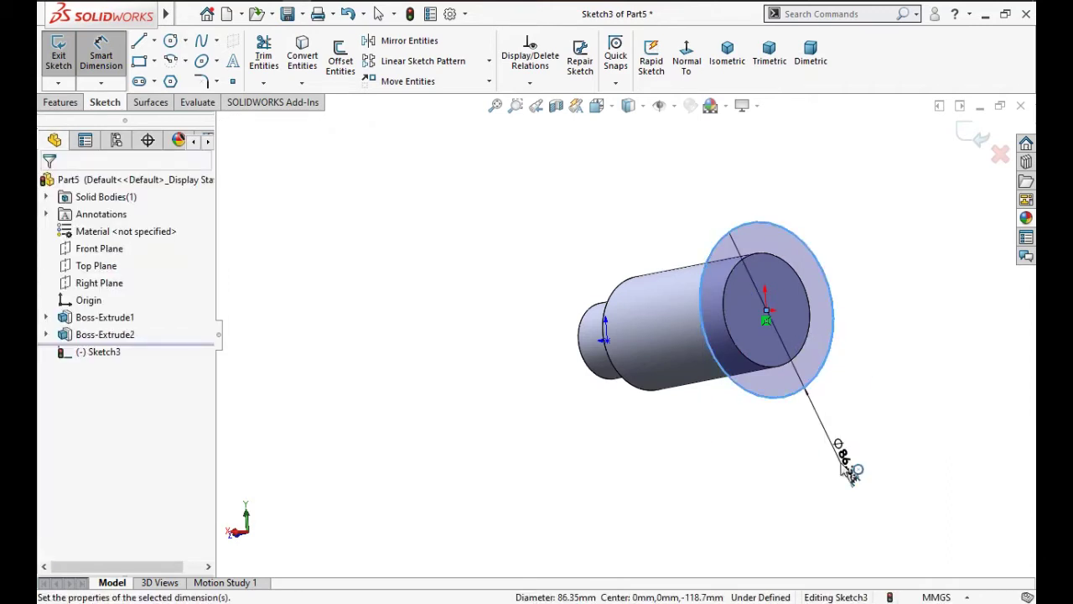
pyautogui.click(838, 446)
pyautogui.write('87.2')
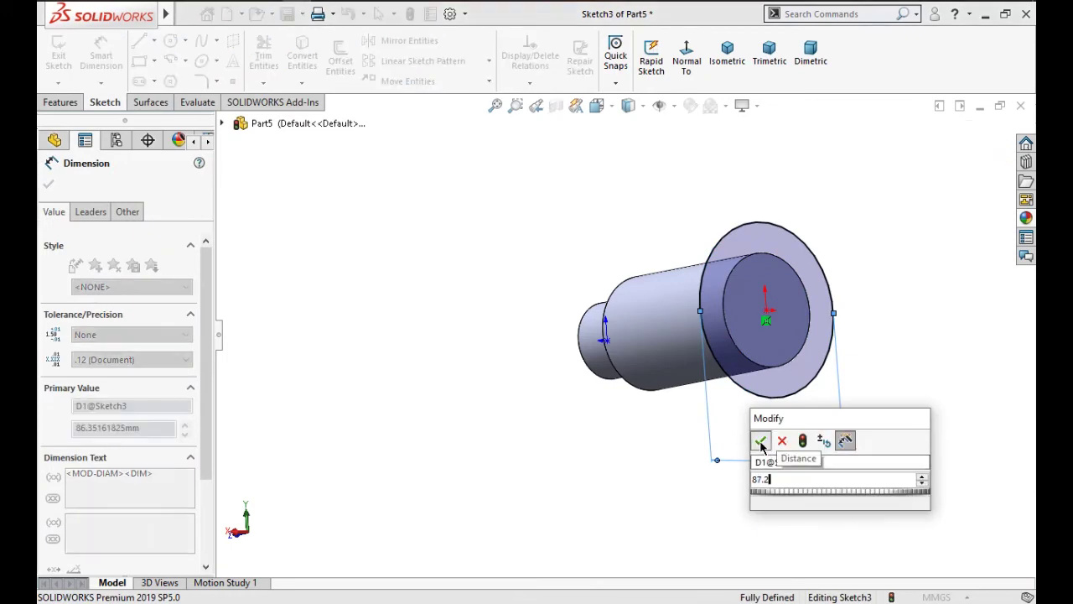
pyautogui.click(760, 443)
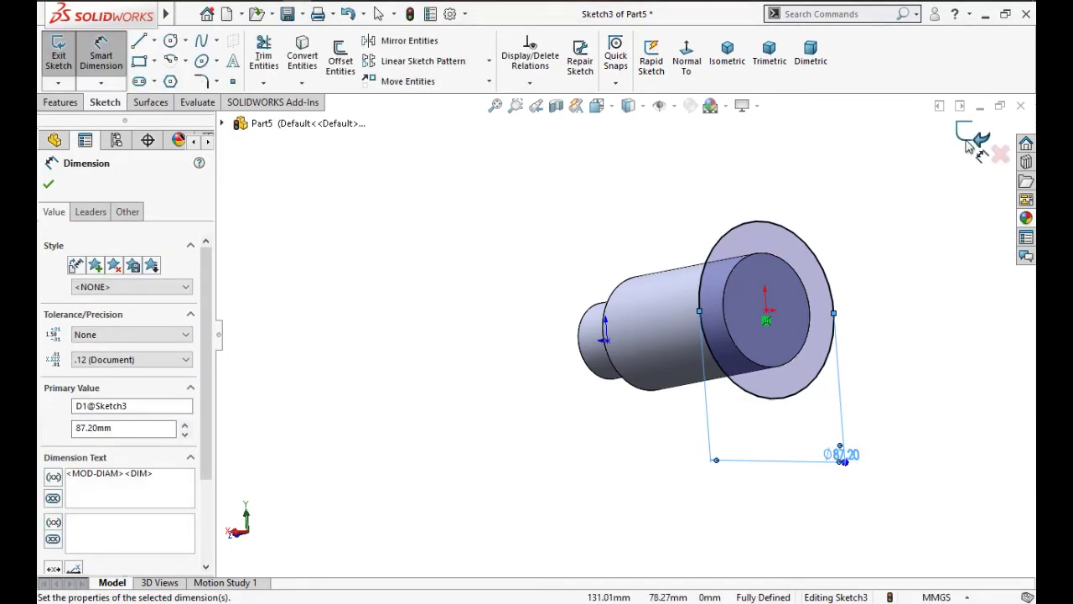
pyautogui.click(972, 139)
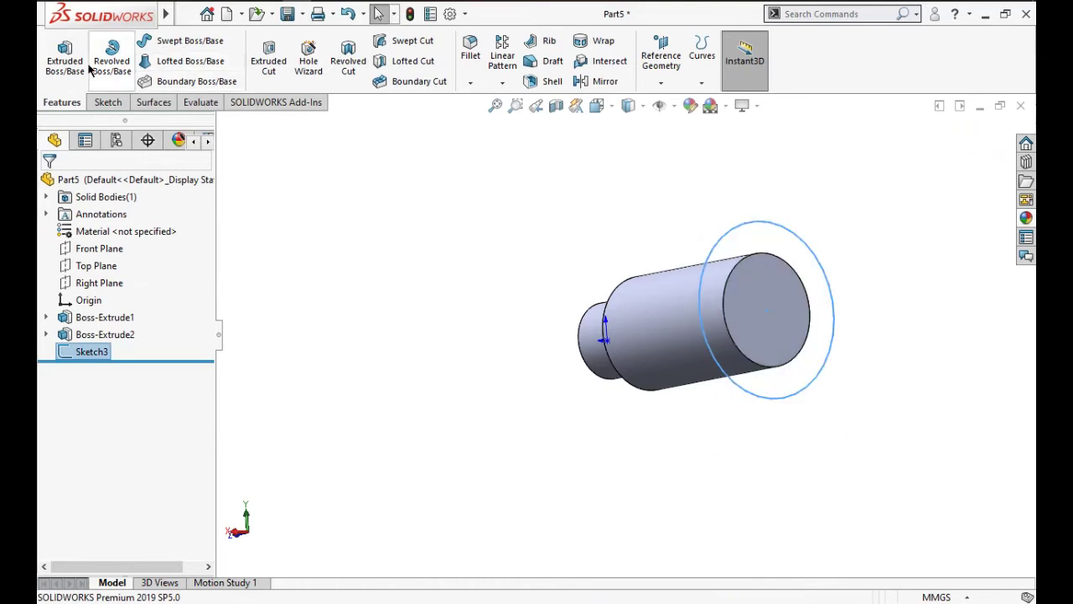
# Step: Extrude the Ø87.2 mm circle 24 mm to form the wide collar
pyautogui.click(65, 57)
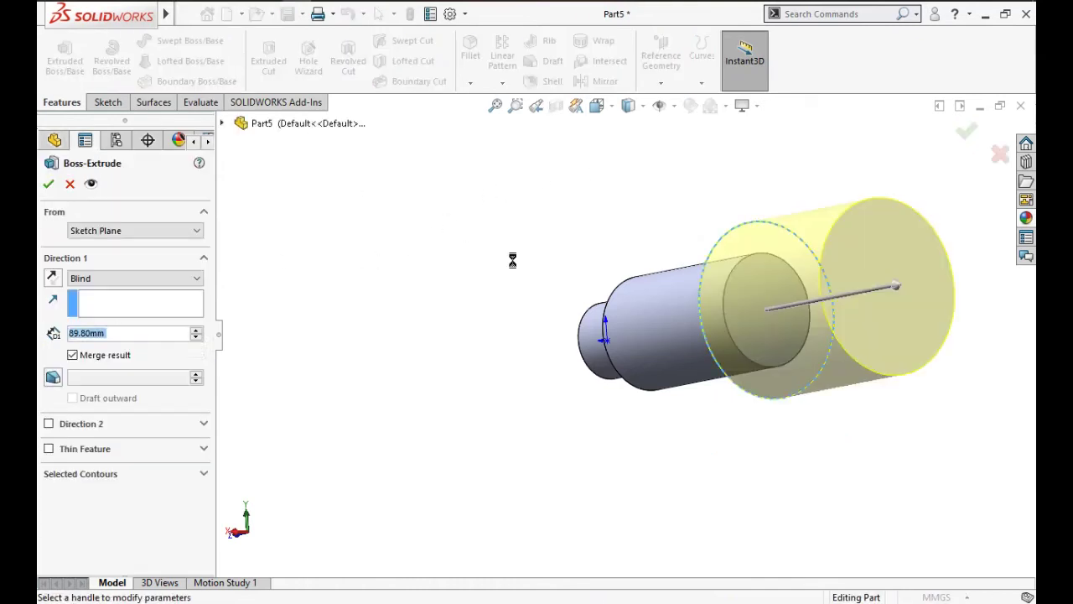
pyautogui.write('24')
pyautogui.press('Return')
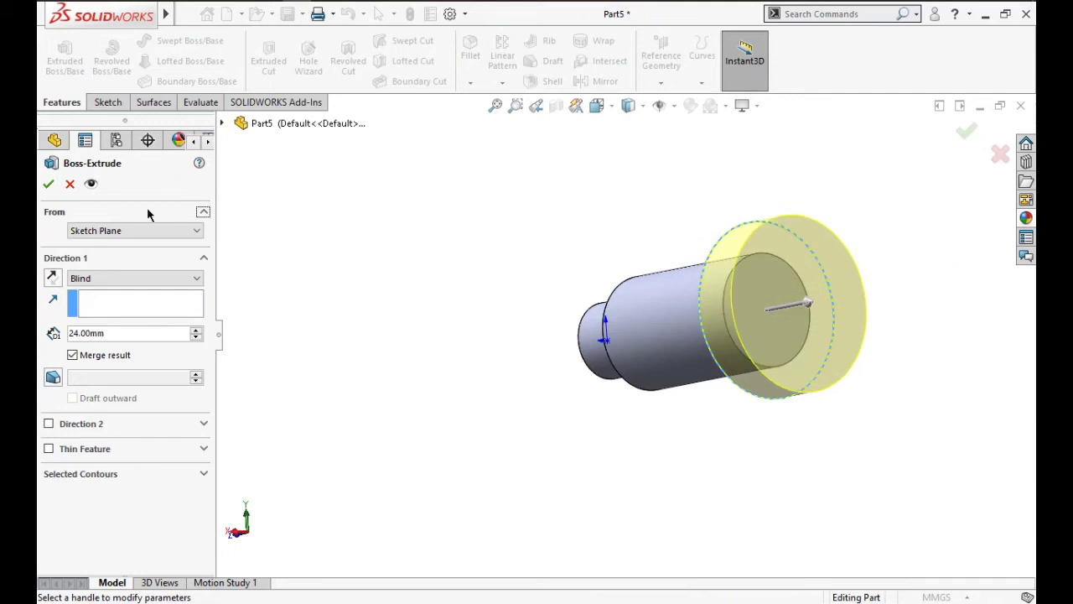
pyautogui.click(43, 183)
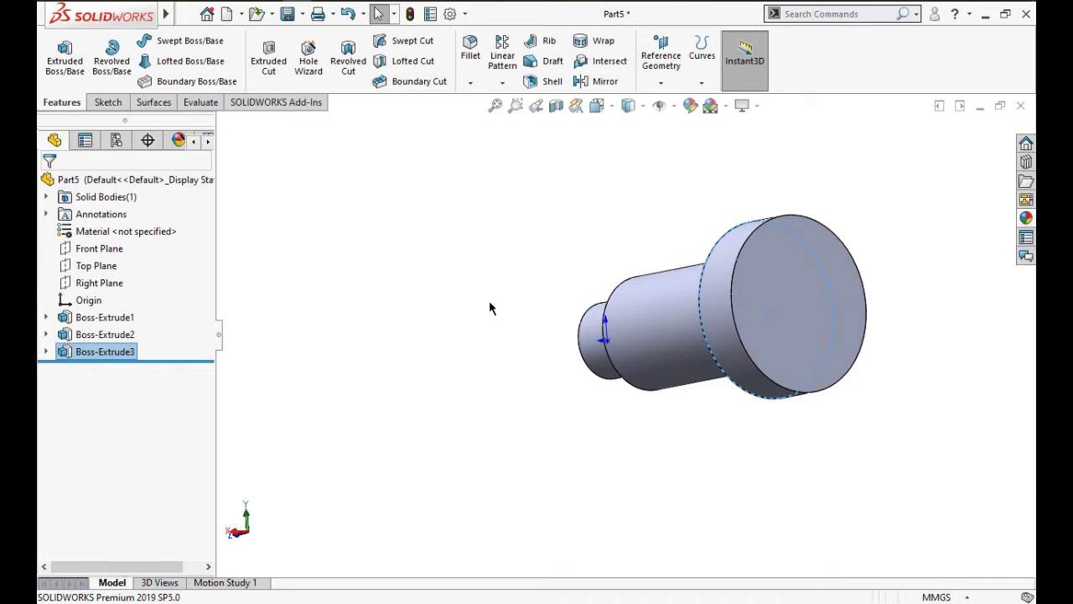
# Step: Convert the 56 mm circular edge into a new sketch on the collar's end face
pyautogui.moveTo(551, 319)
pyautogui.mouseDown(button='middle')
pyautogui.moveTo(581, 343)
pyautogui.moveTo(763, 353)
pyautogui.mouseUp(button='middle')
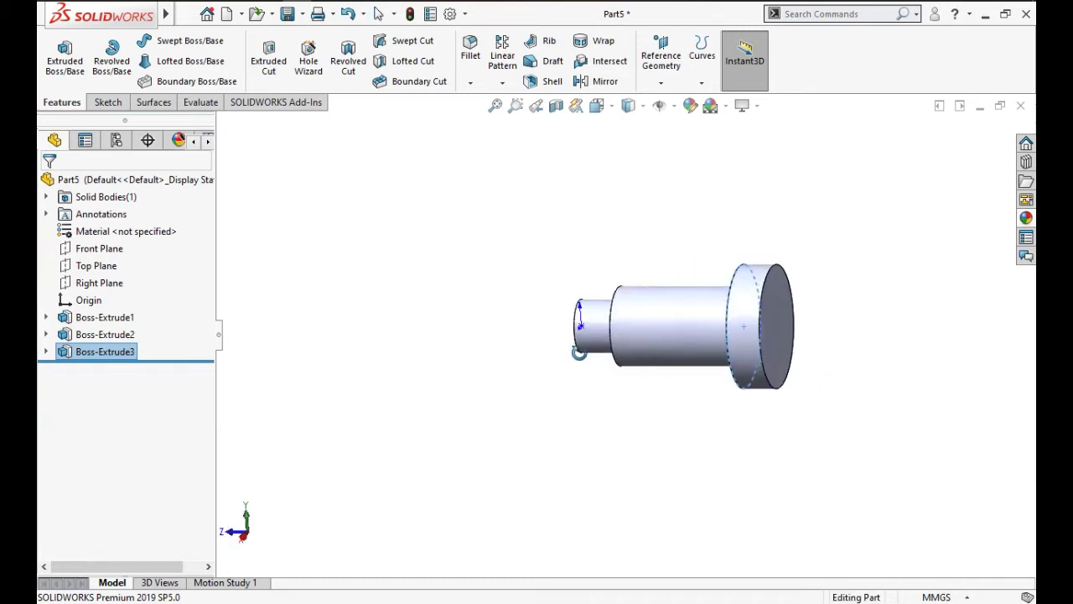
pyautogui.click(778, 344)
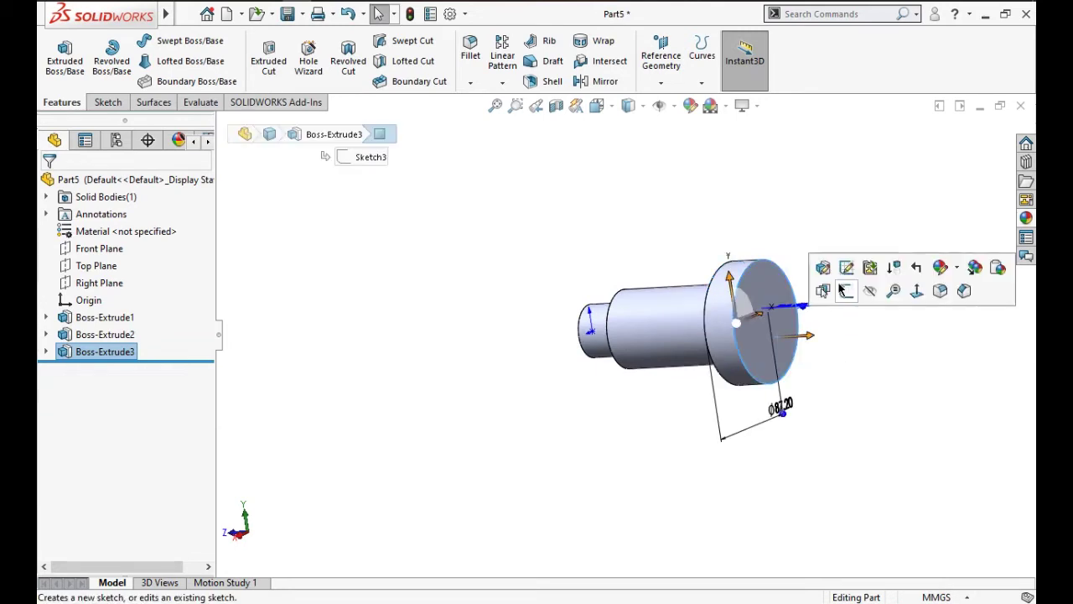
pyautogui.click(845, 291)
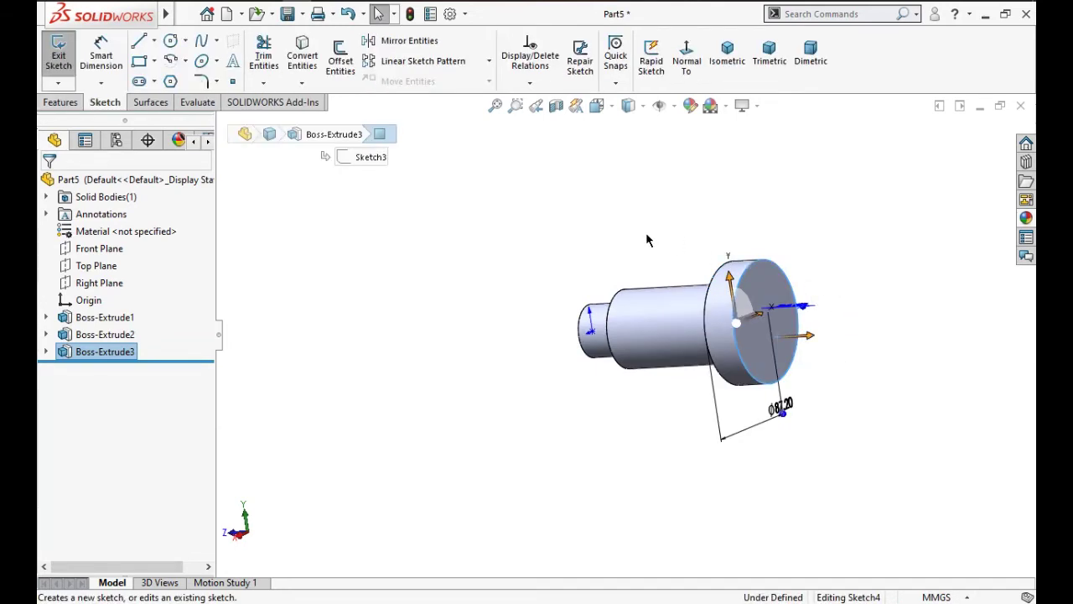
pyautogui.moveTo(700, 254); pyautogui.dragTo(704, 277, button='middle')
pyautogui.scroll(-5, 671, 344)
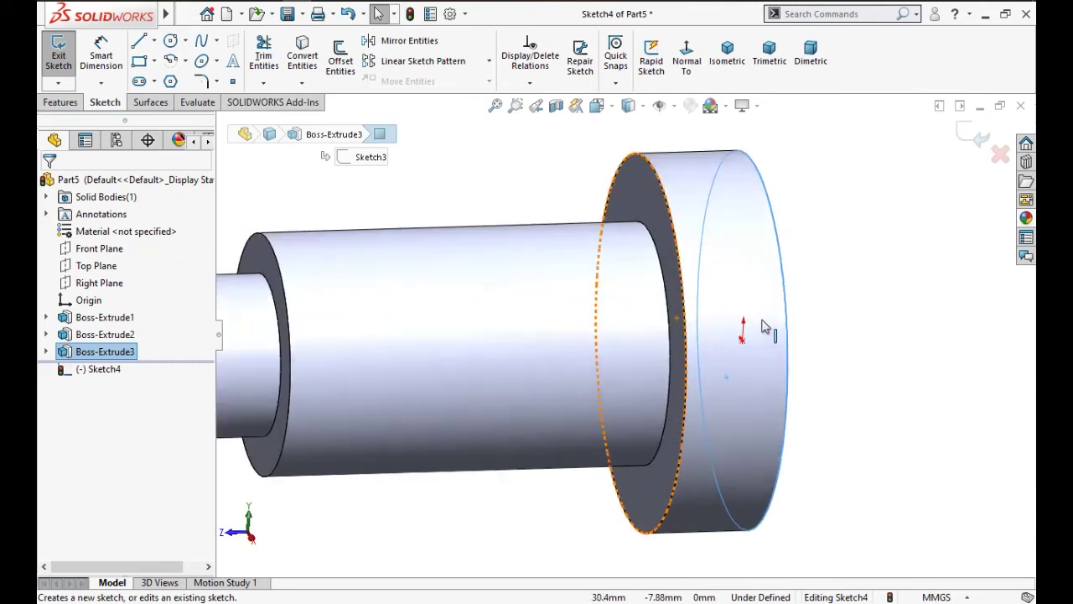
pyautogui.click(670, 352)
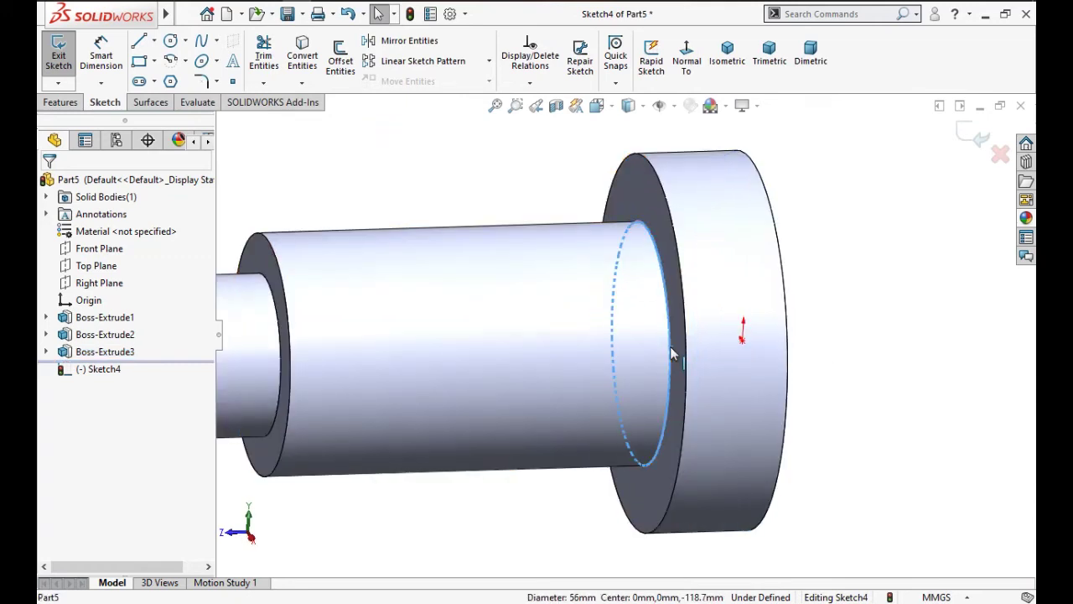
pyautogui.click(302, 57)
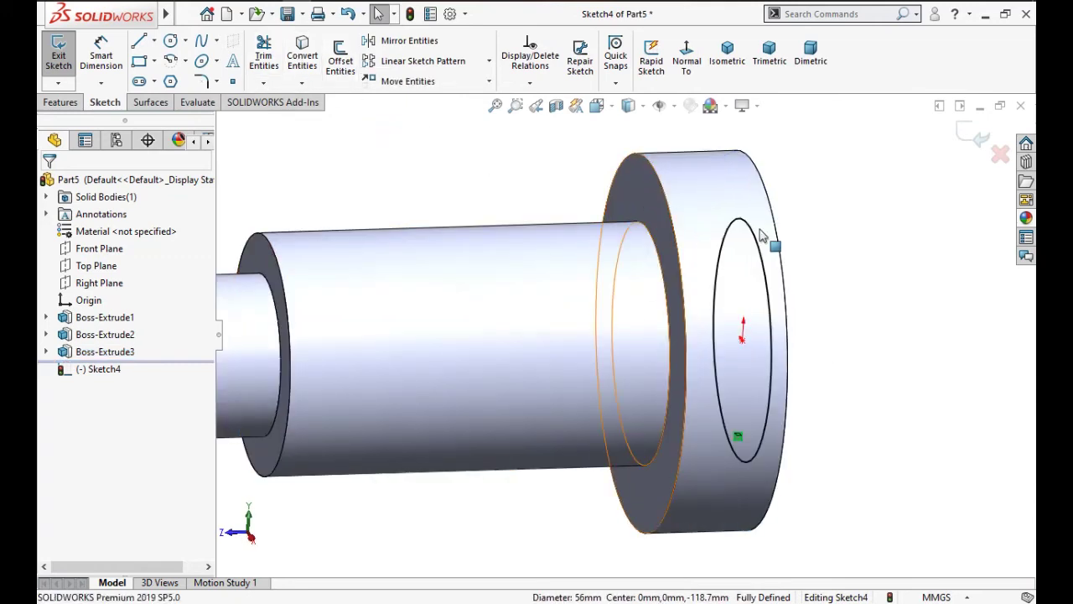
pyautogui.moveTo(767, 232)
pyautogui.mouseDown(button='middle')
pyautogui.moveTo(848, 267)
pyautogui.moveTo(810, 240)
pyautogui.mouseUp(button='middle')
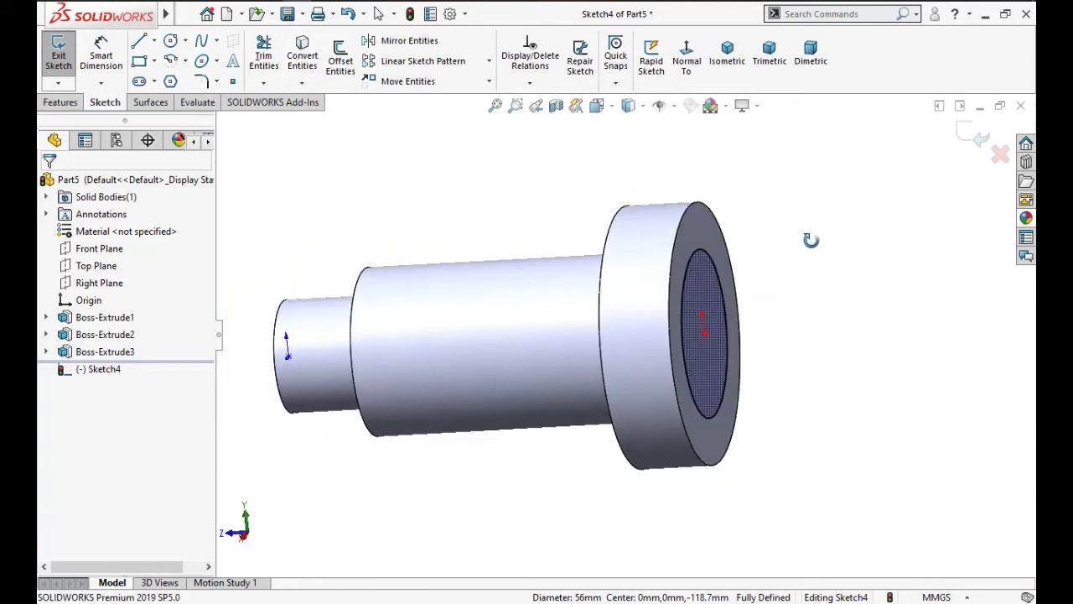
pyautogui.click(979, 135)
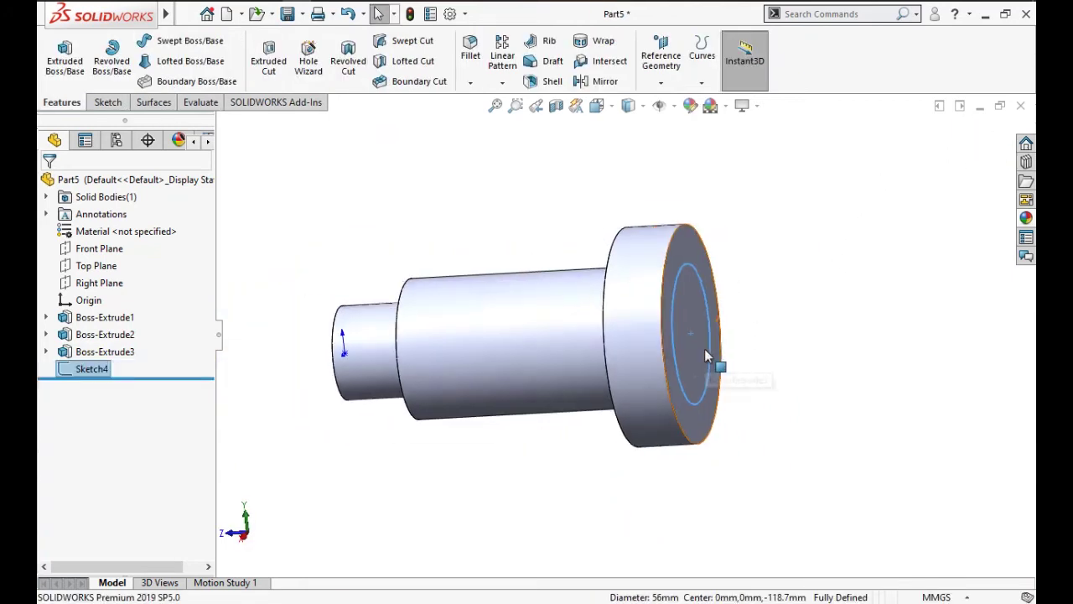
pyautogui.scroll(2, 704, 349)
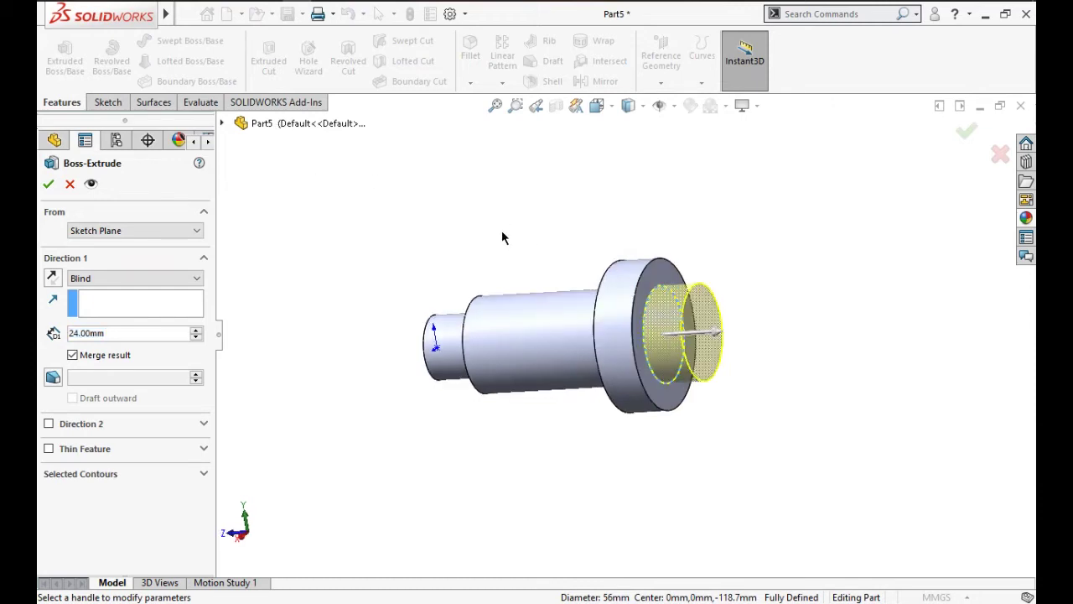
# Step: Extrude the Ø56 mm sketch to a blind depth of 247.1 mm beyond the collar
pyautogui.scroll(3, 637, 264)
pyautogui.scroll(-2, 649, 269)
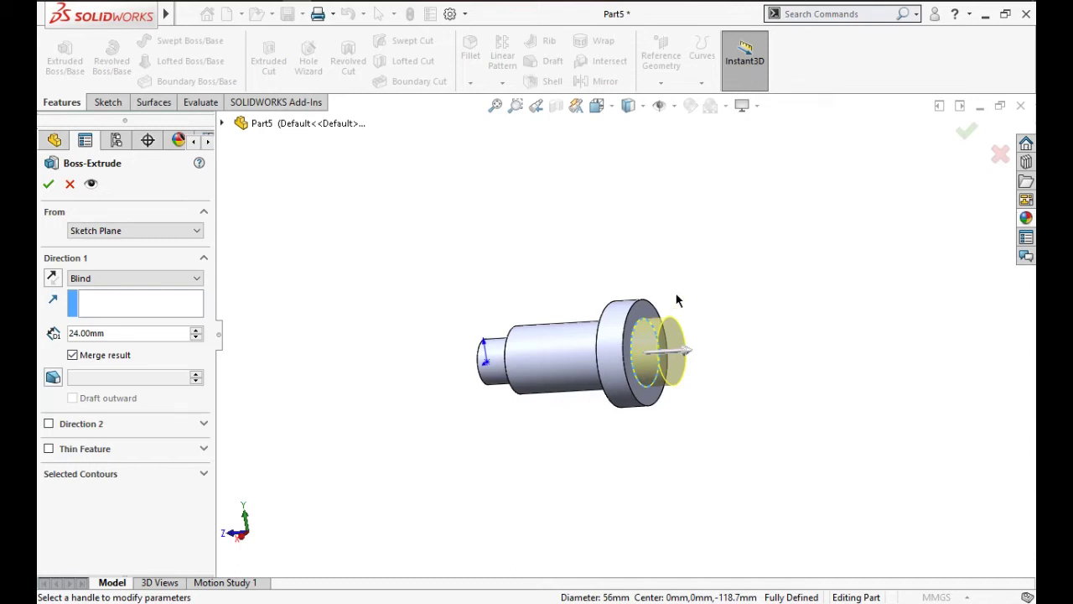
pyautogui.scroll(1, 679, 302)
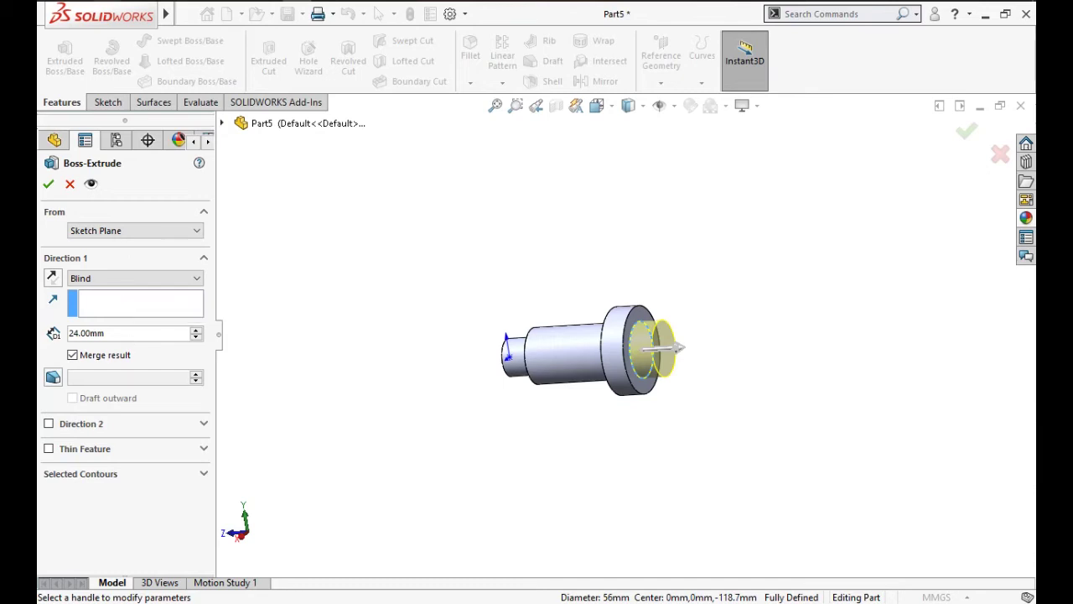
pyautogui.click(121, 332)
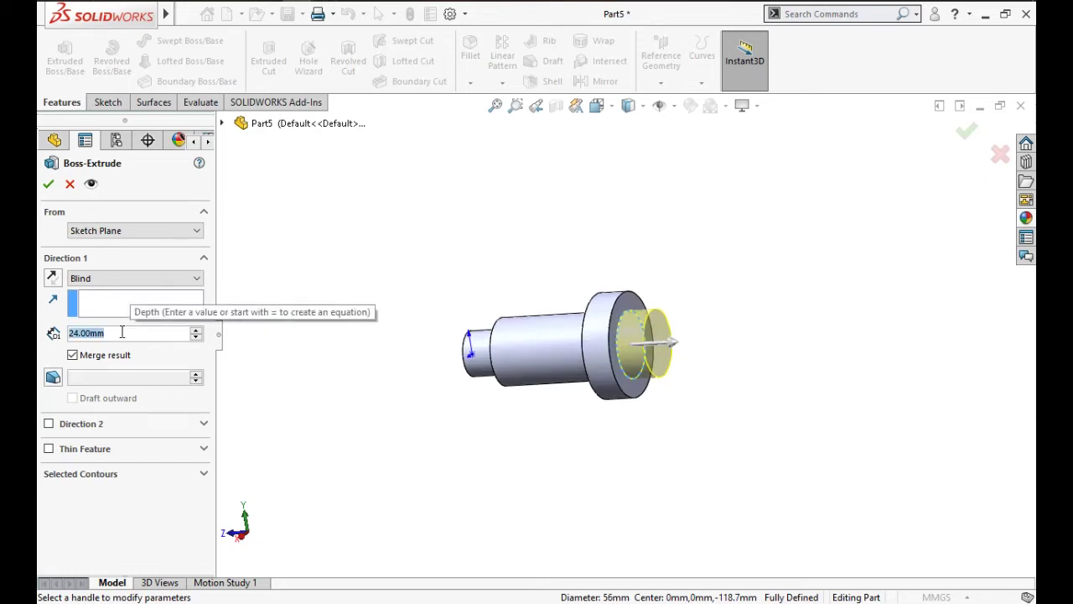
pyautogui.write('247')
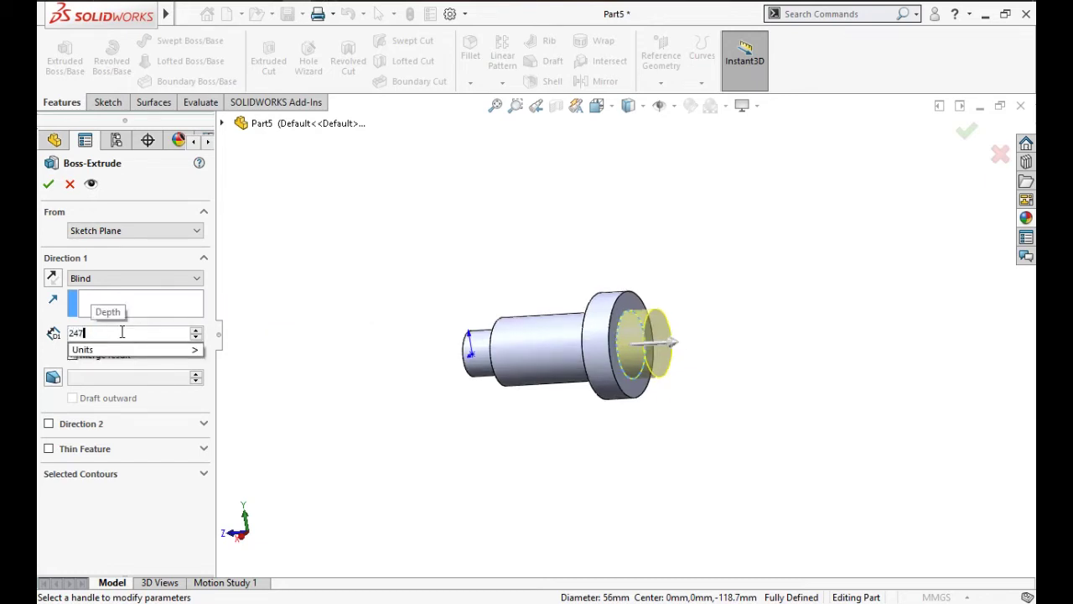
pyautogui.write('.1')
pyautogui.press('Return')
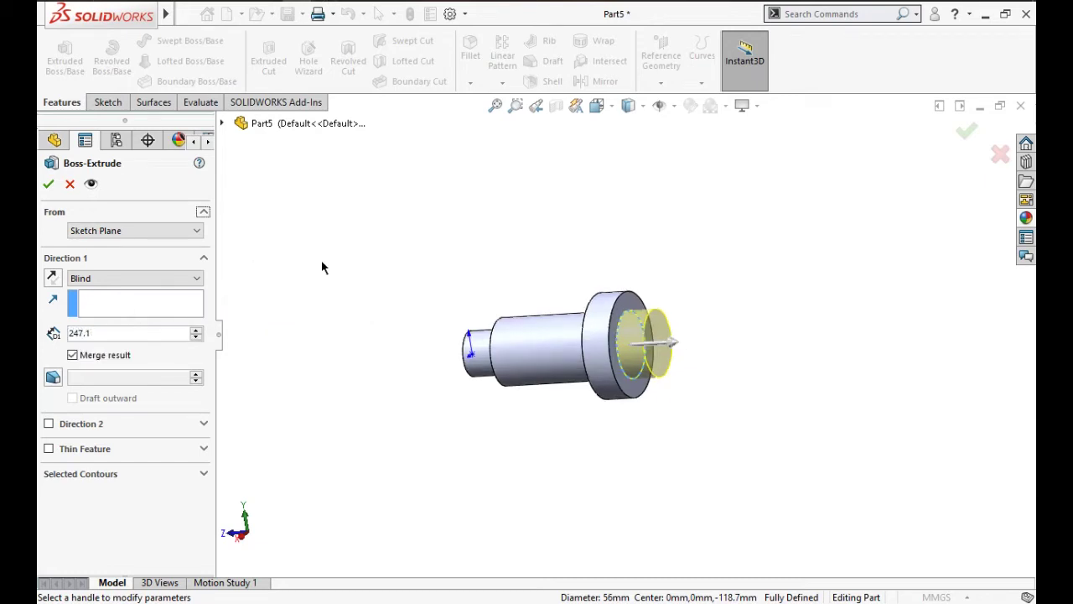
pyautogui.click(47, 185)
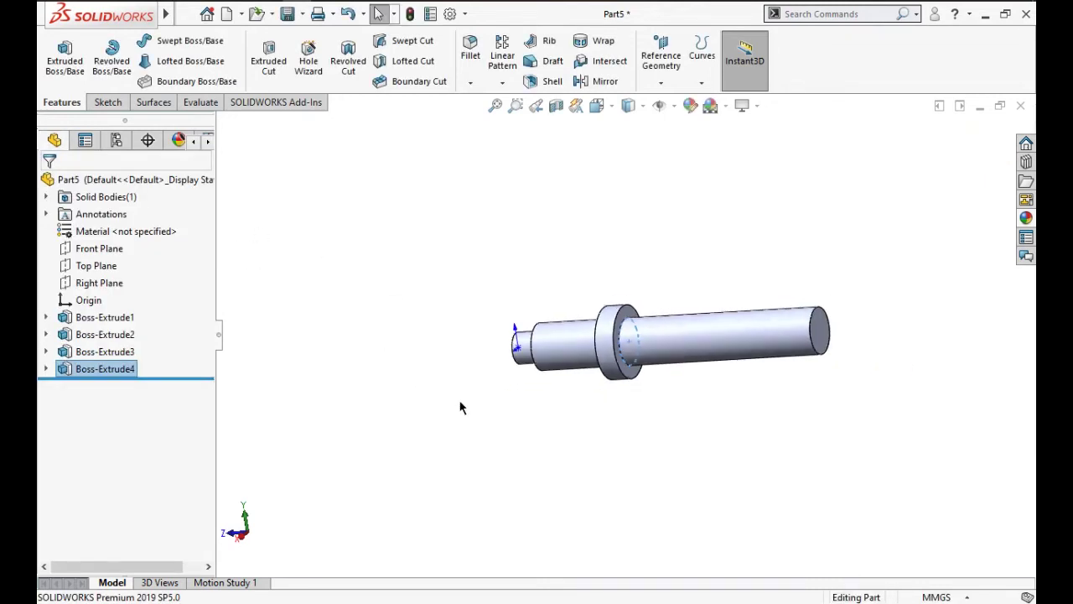
# Step: Sketch on the Right Plane face-on and convert the long section's top edge into a line
pyautogui.scroll(-2, 767, 352)
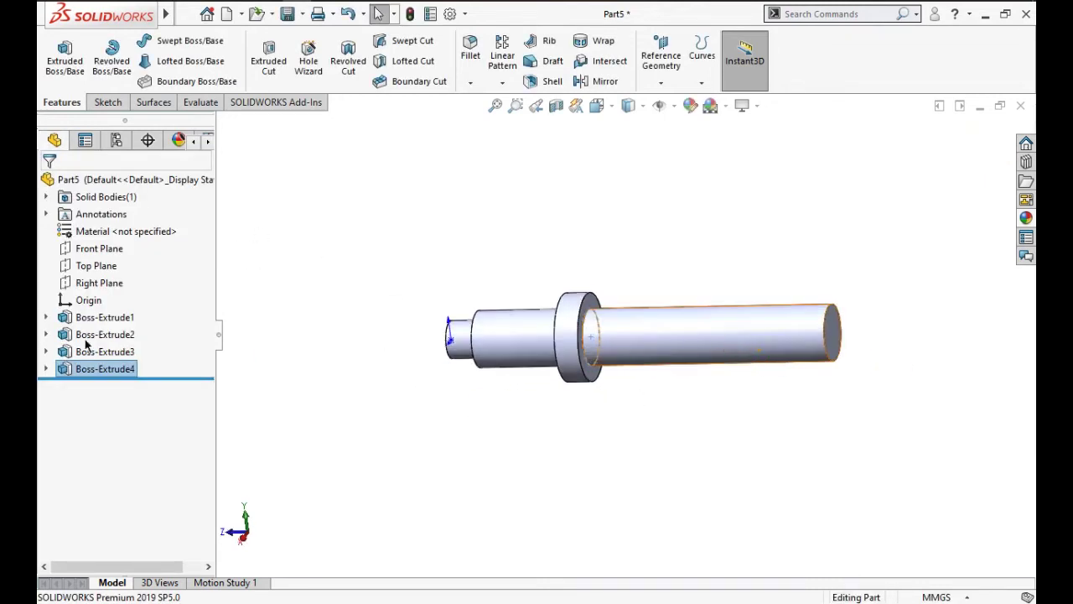
pyautogui.click(94, 285)
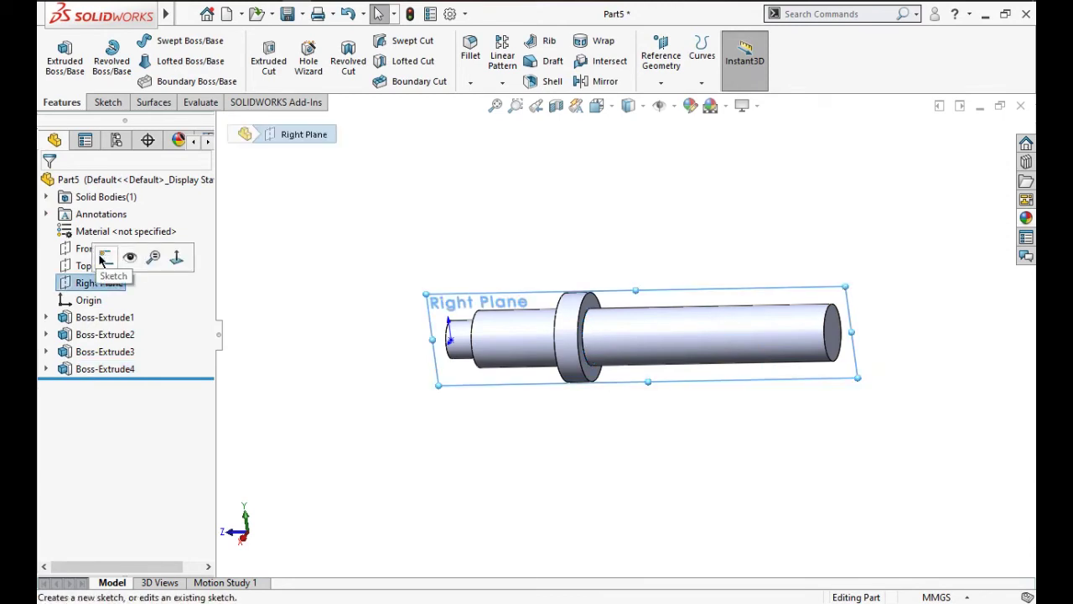
pyautogui.click(103, 260)
pyautogui.click(687, 77)
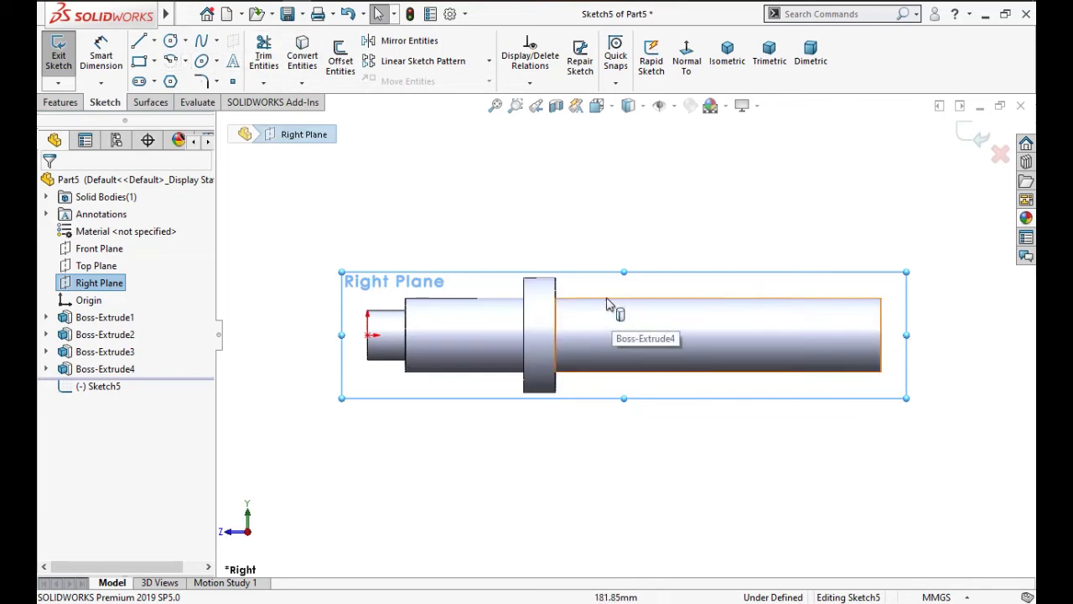
pyautogui.click(419, 126)
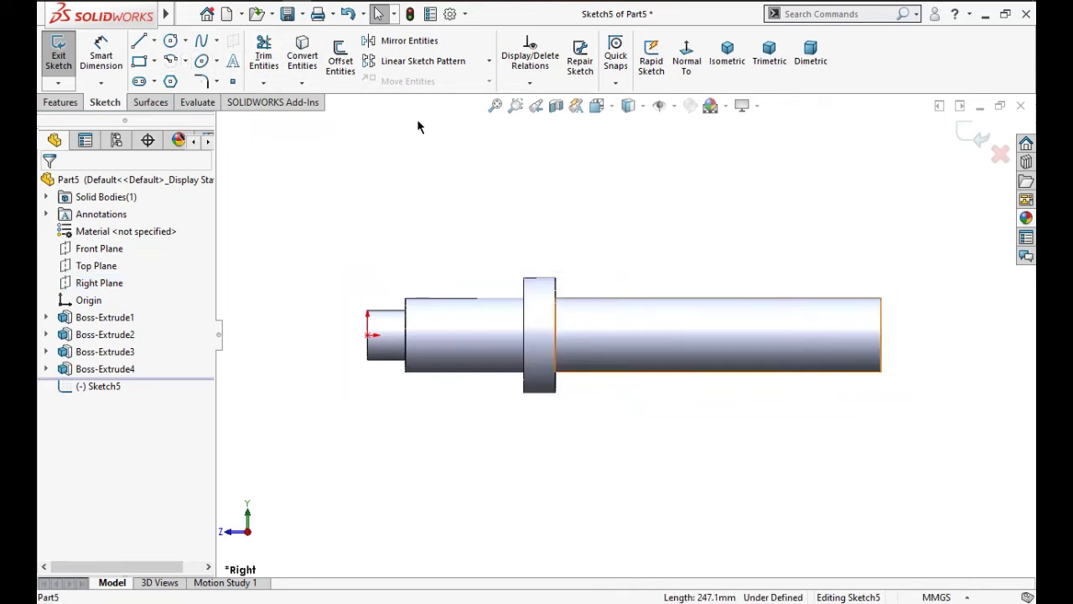
pyautogui.click(301, 56)
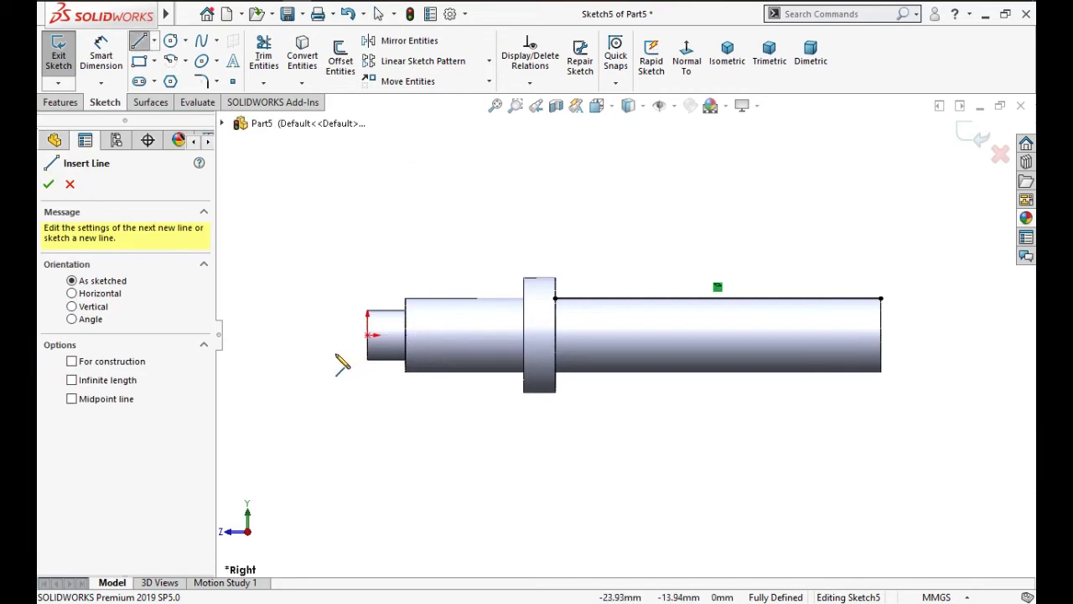
# Step: Draw a horizontal line along the shaft axis and a vertical line from the top edge down to it
pyautogui.click(336, 336)
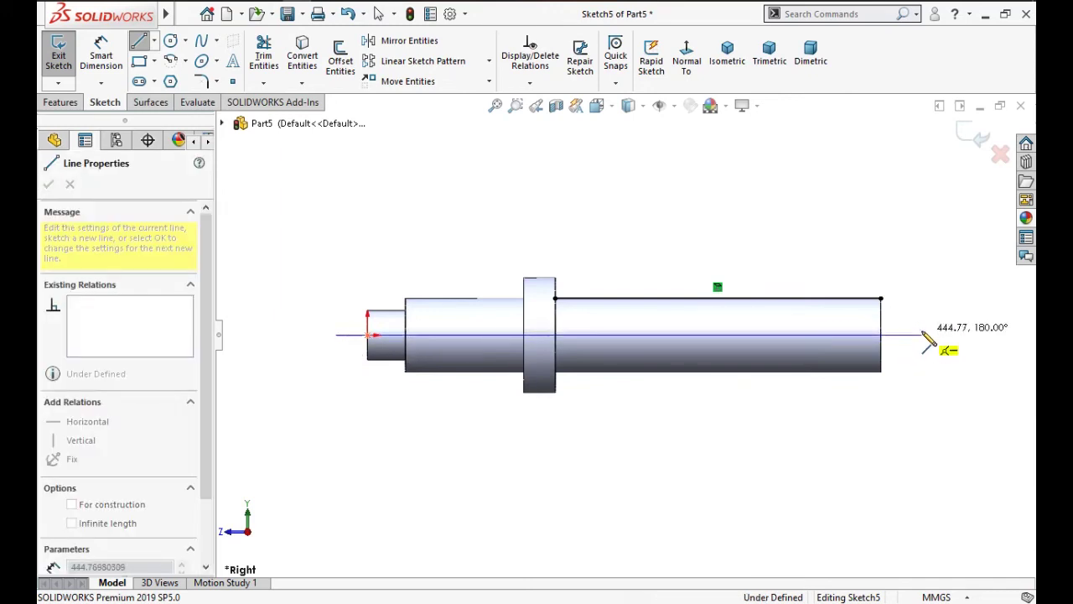
pyautogui.click(922, 335)
pyautogui.press('Escape')
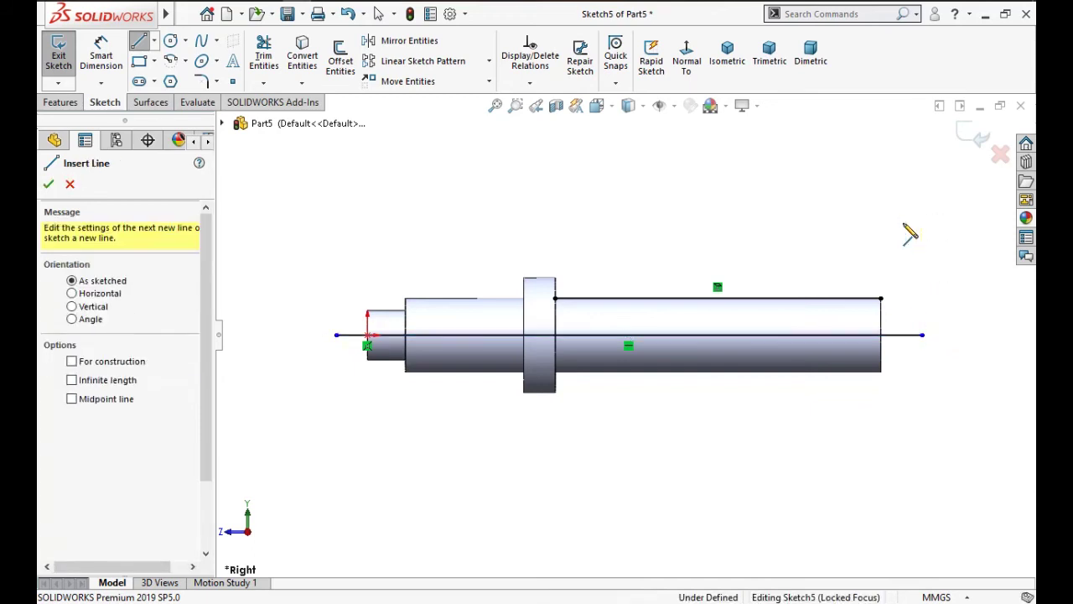
pyautogui.click(830, 299)
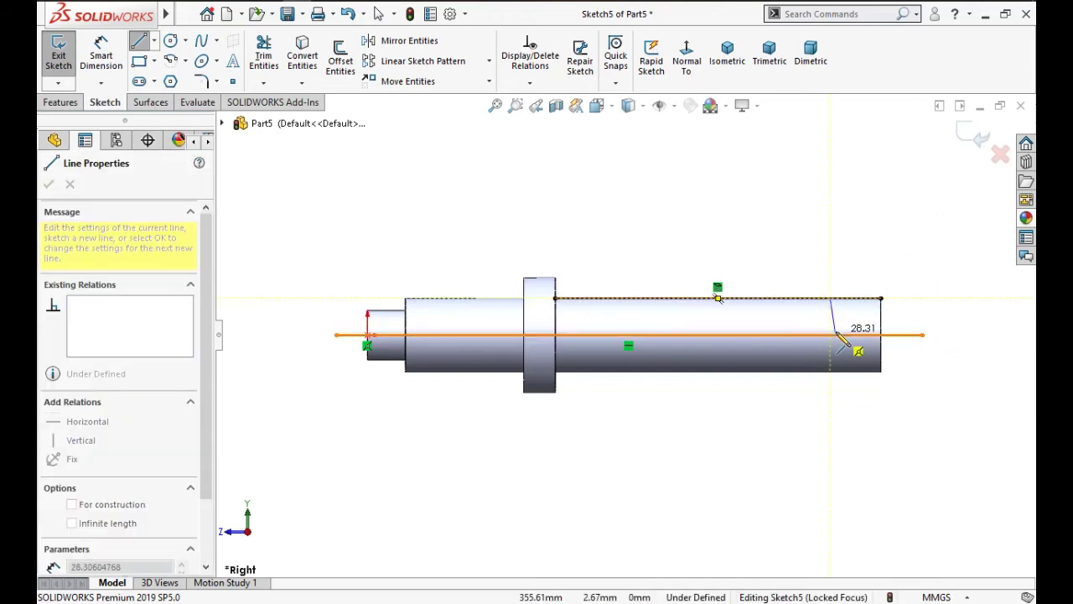
pyautogui.click(830, 335)
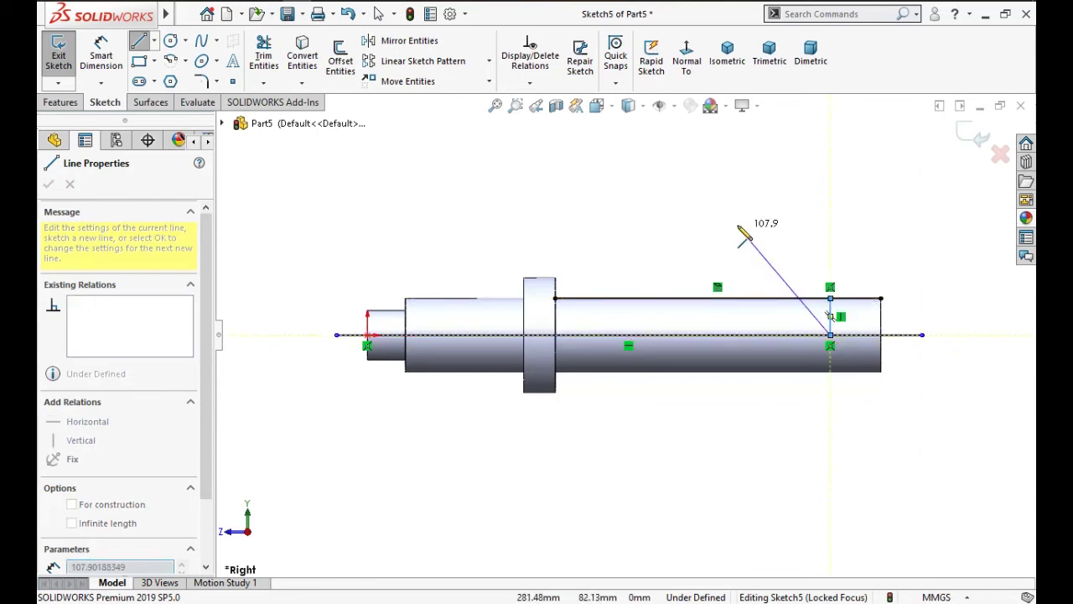
pyautogui.press('Escape')
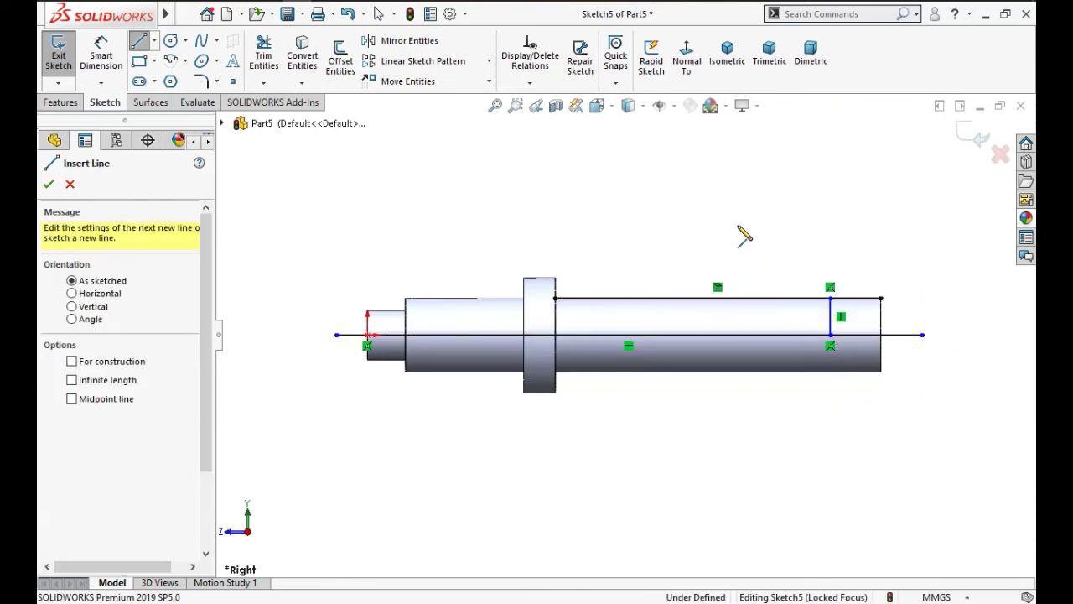
pyautogui.moveTo(711, 254); pyautogui.dragTo(734, 173, button='right')
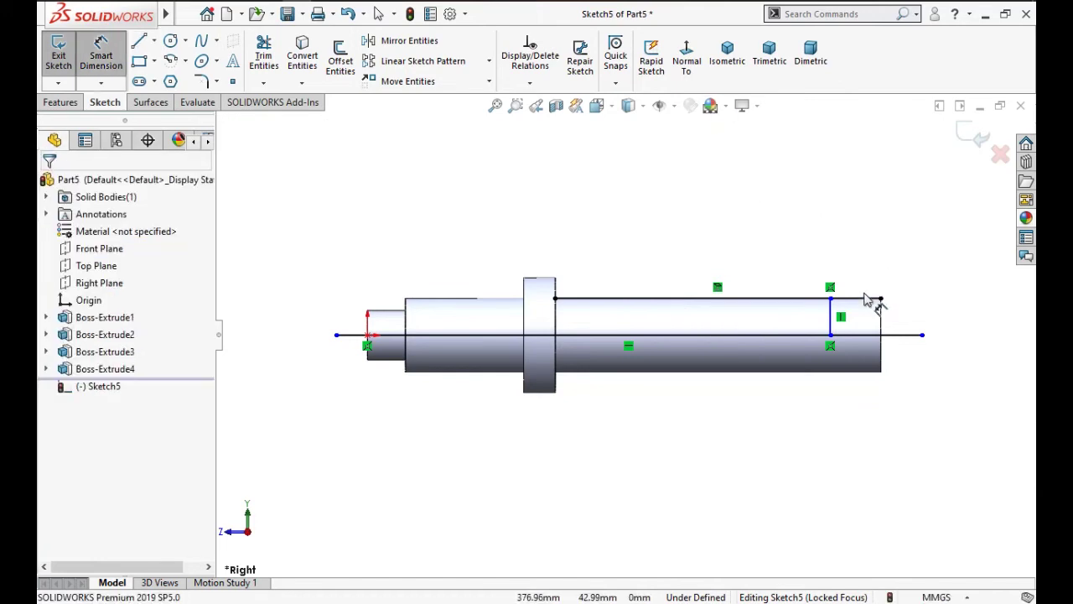
# Step: Dimension the right vertical line 15.10 mm from the shaft's right end
pyautogui.click(882, 327)
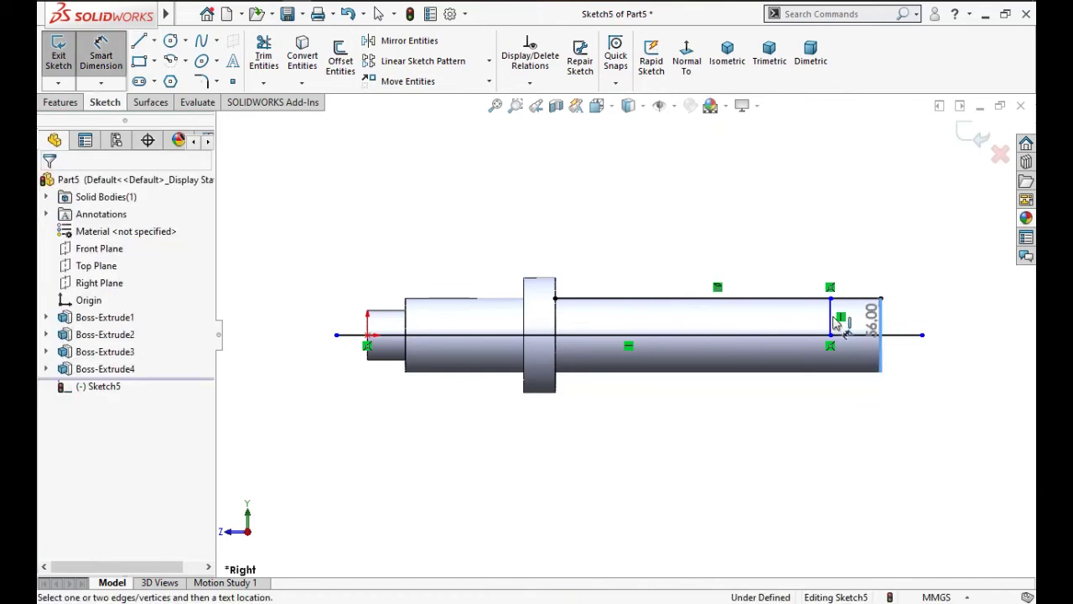
pyautogui.click(830, 317)
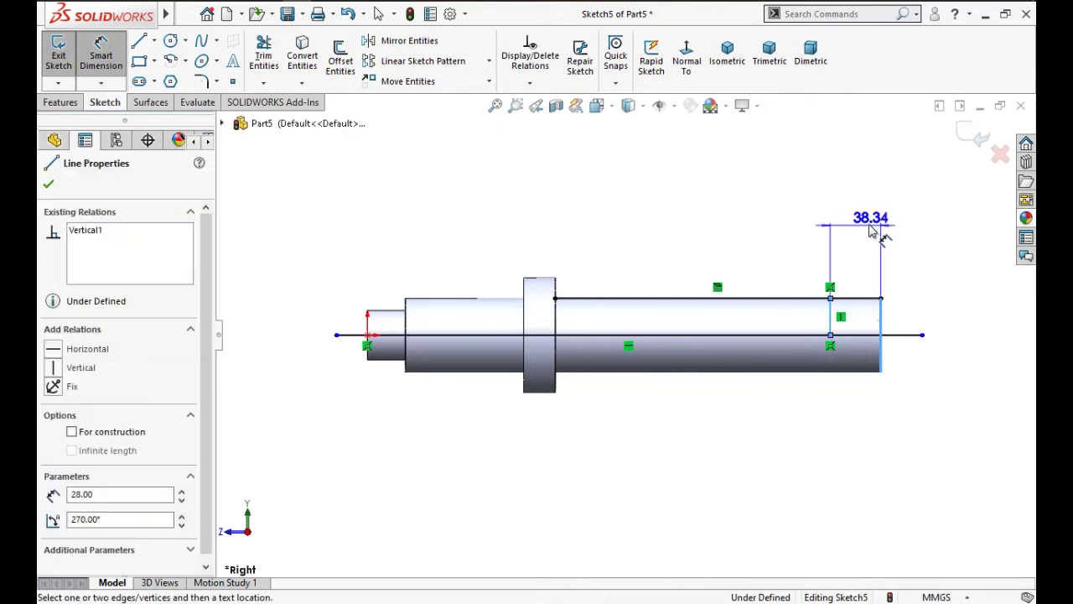
pyautogui.click(918, 228)
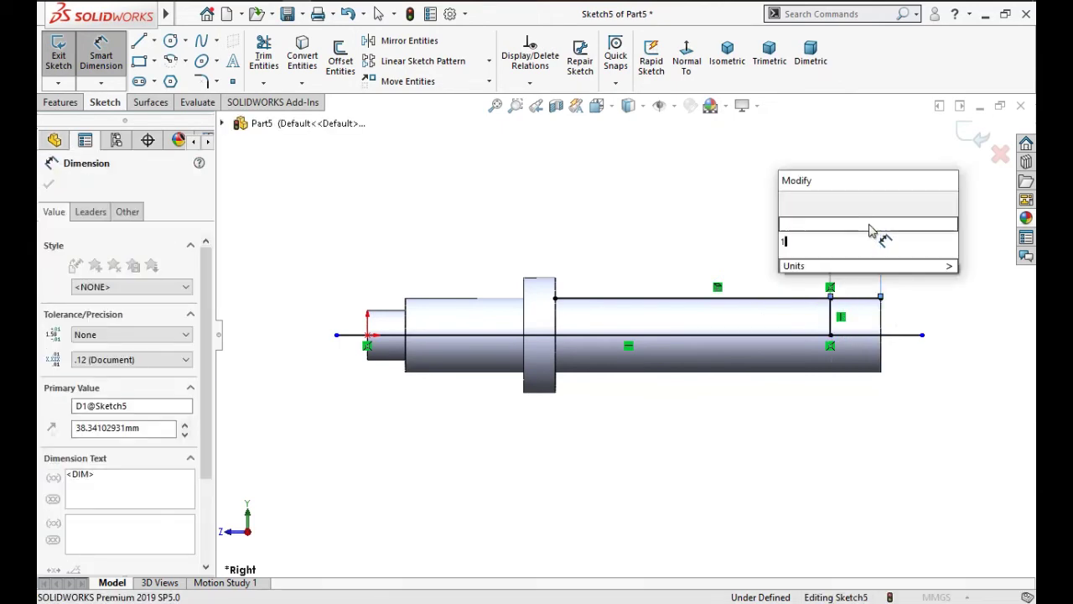
pyautogui.write('15.1')
pyautogui.click(788, 203)
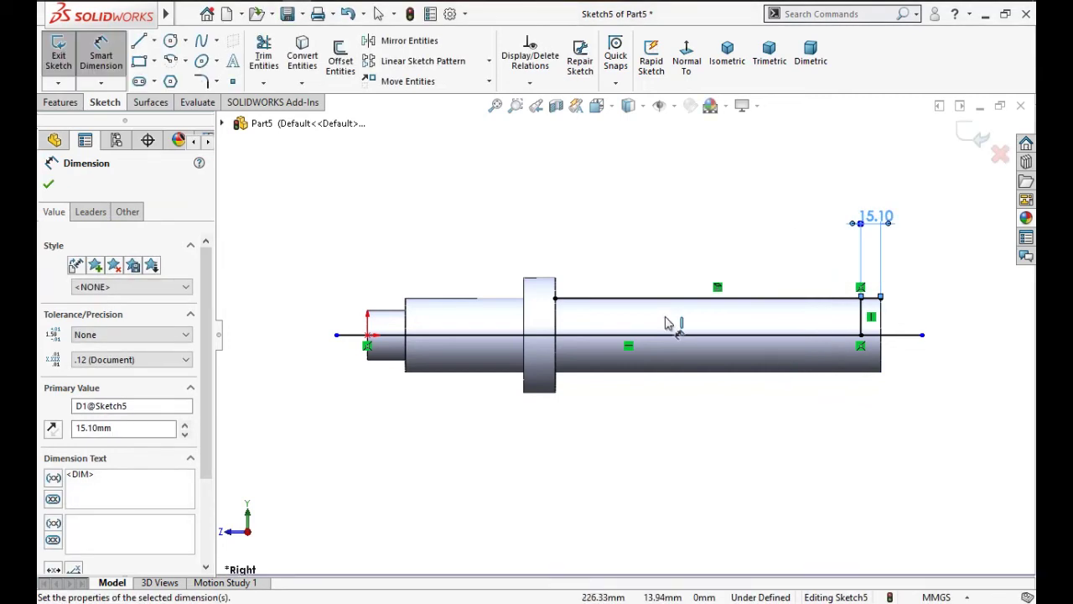
# Step: Draw a second vertical line from the top edge down to the axis
pyautogui.click(140, 42)
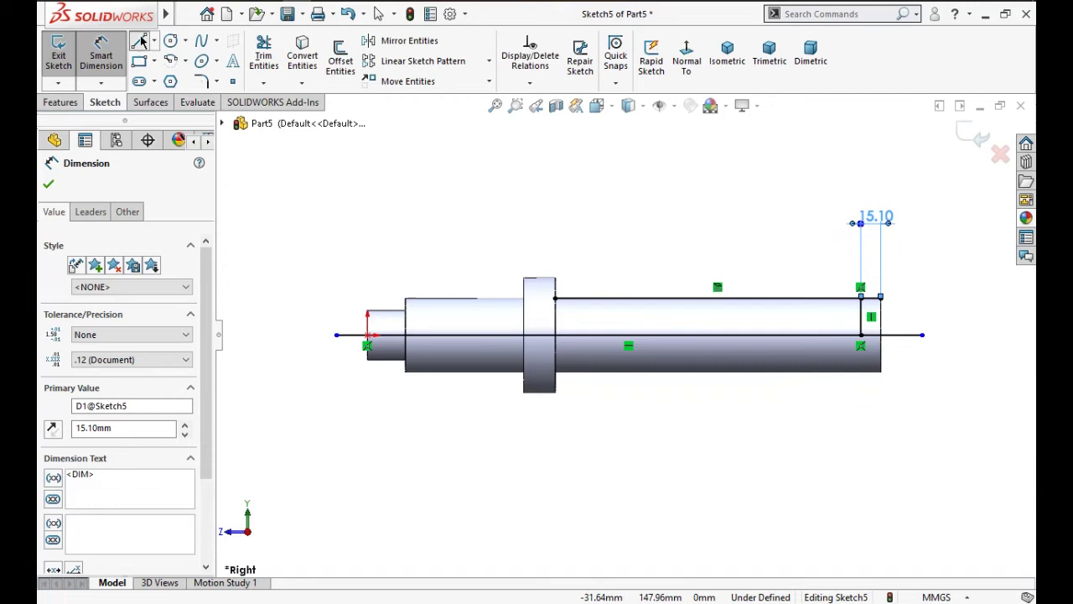
pyautogui.click(592, 303)
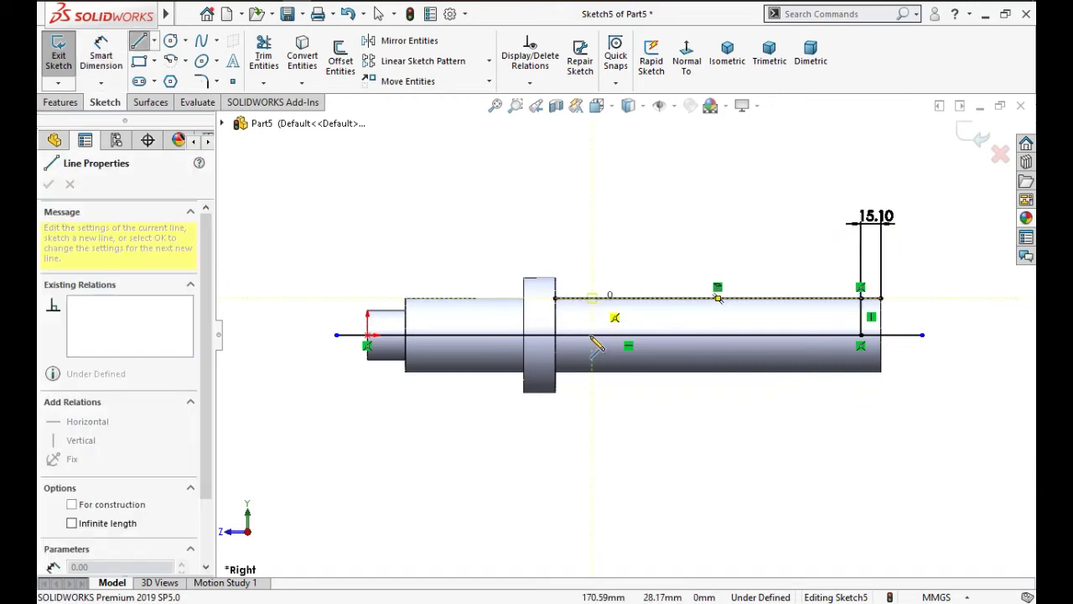
pyautogui.click(592, 334)
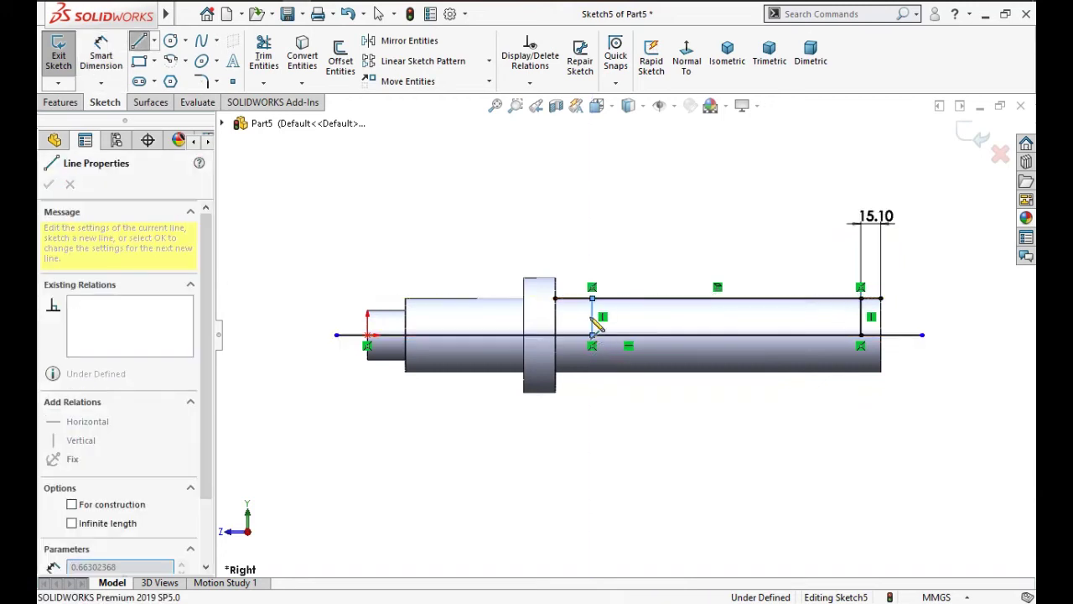
pyautogui.press('Escape')
# Step: Dimension the second vertical line 38.20 mm from the collar's shoulder
pyautogui.press('d')
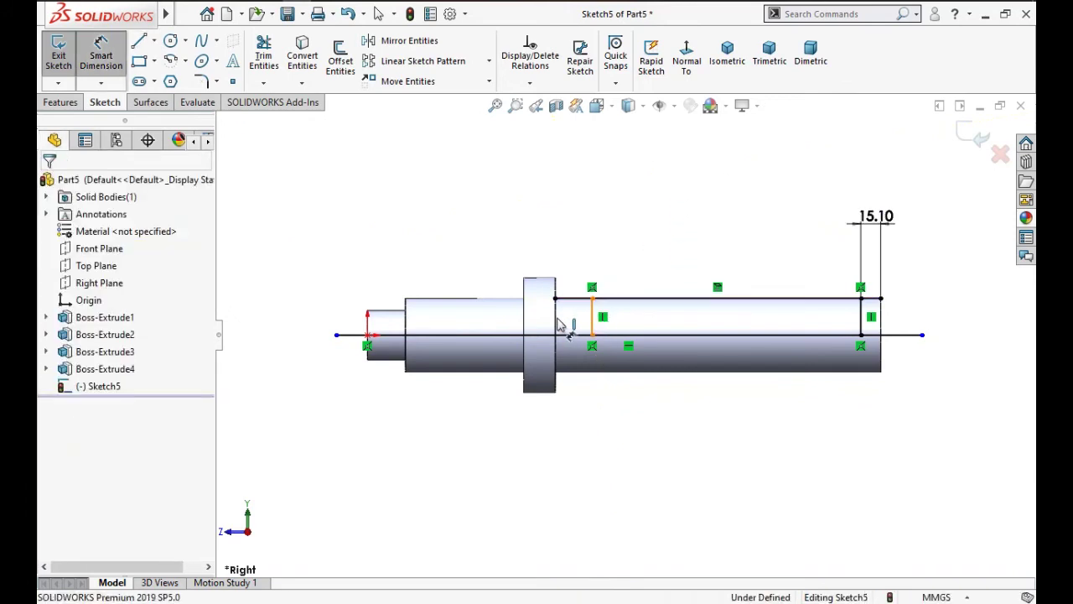
pyautogui.click(592, 323)
pyautogui.click(556, 326)
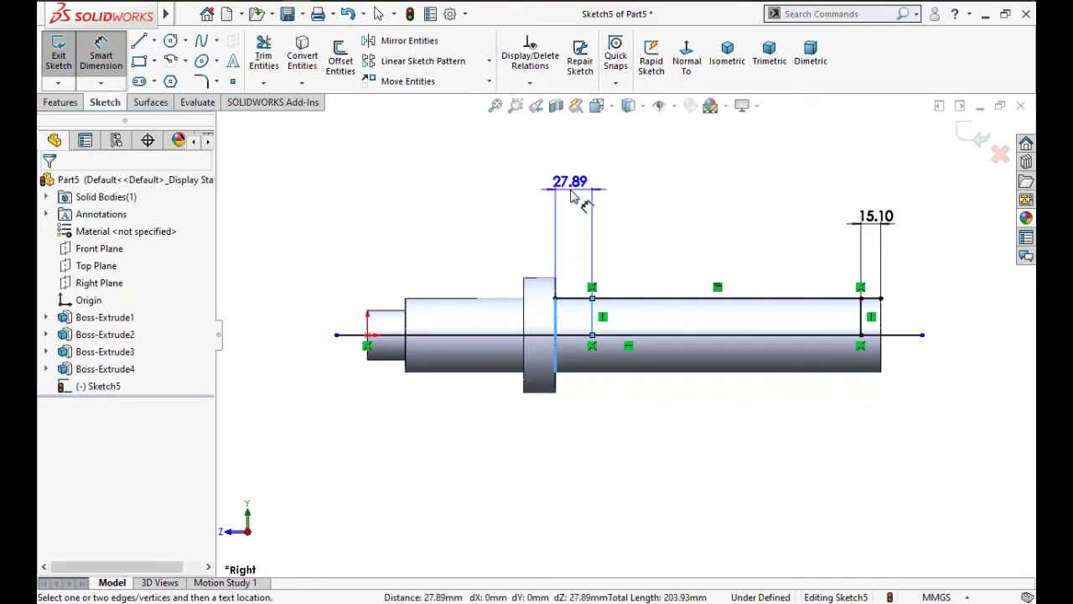
pyautogui.click(571, 196)
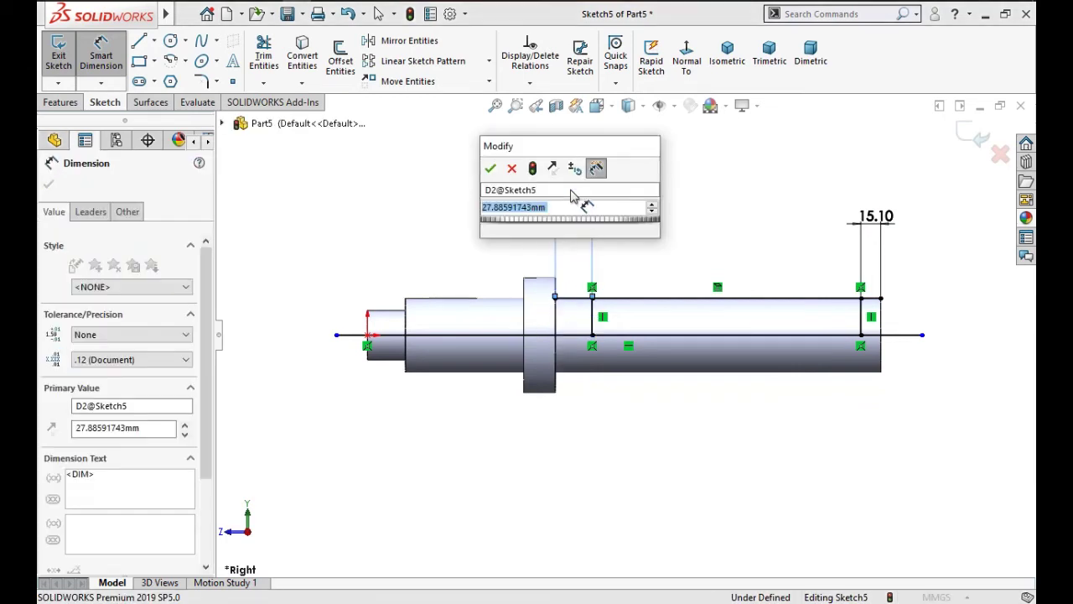
pyautogui.write('38.2')
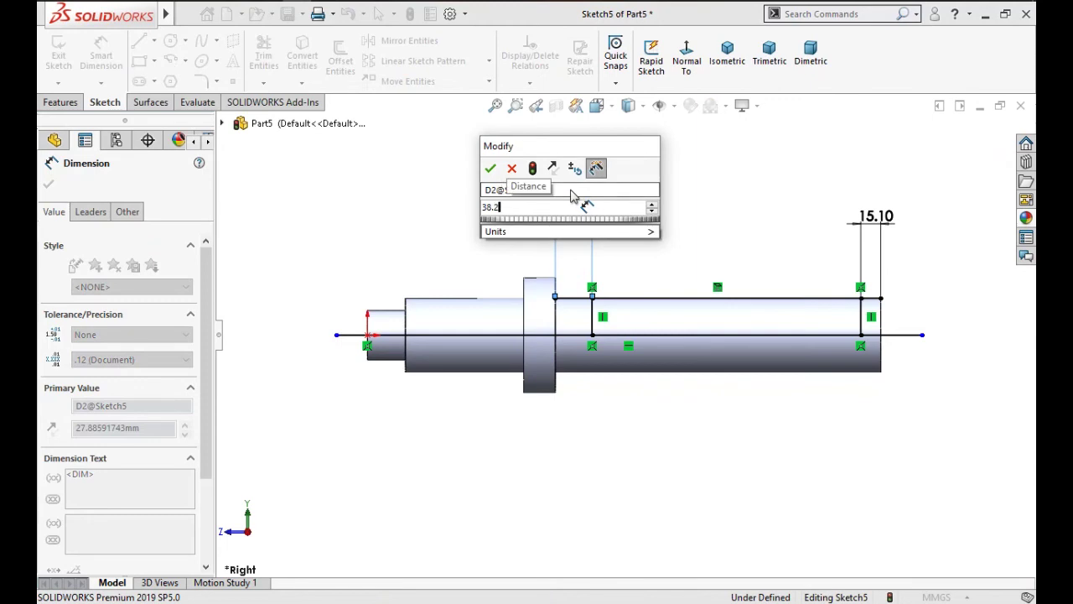
pyautogui.click(489, 172)
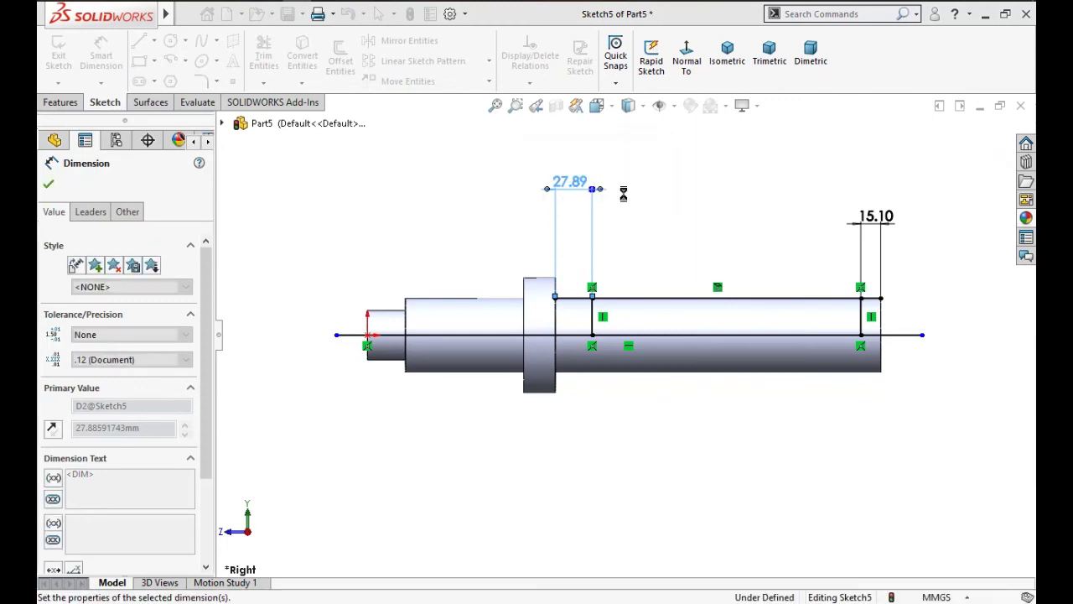
pyautogui.click(655, 233)
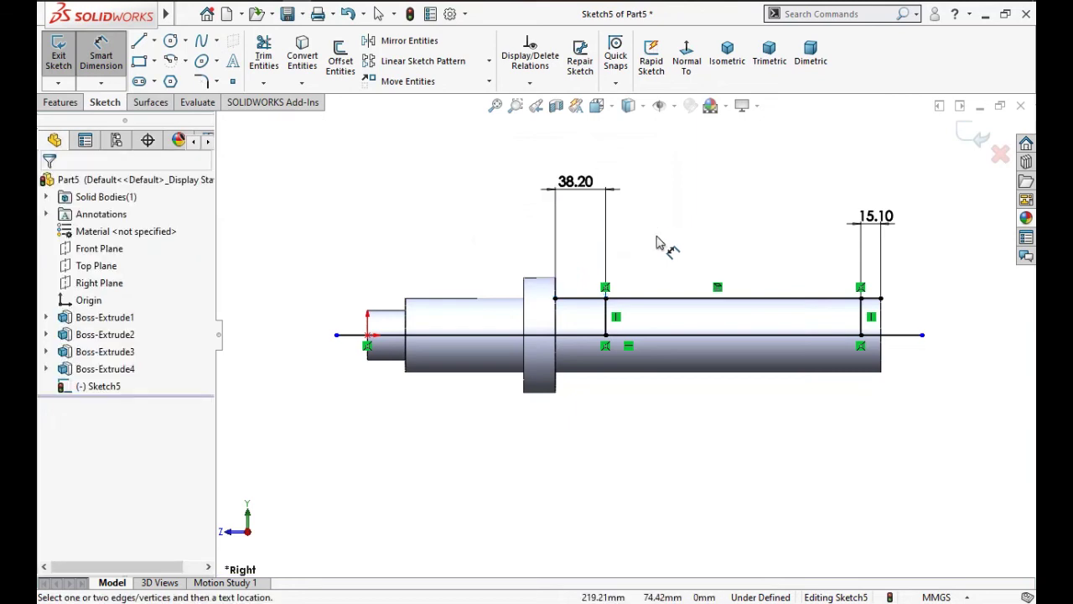
pyautogui.click(263, 52)
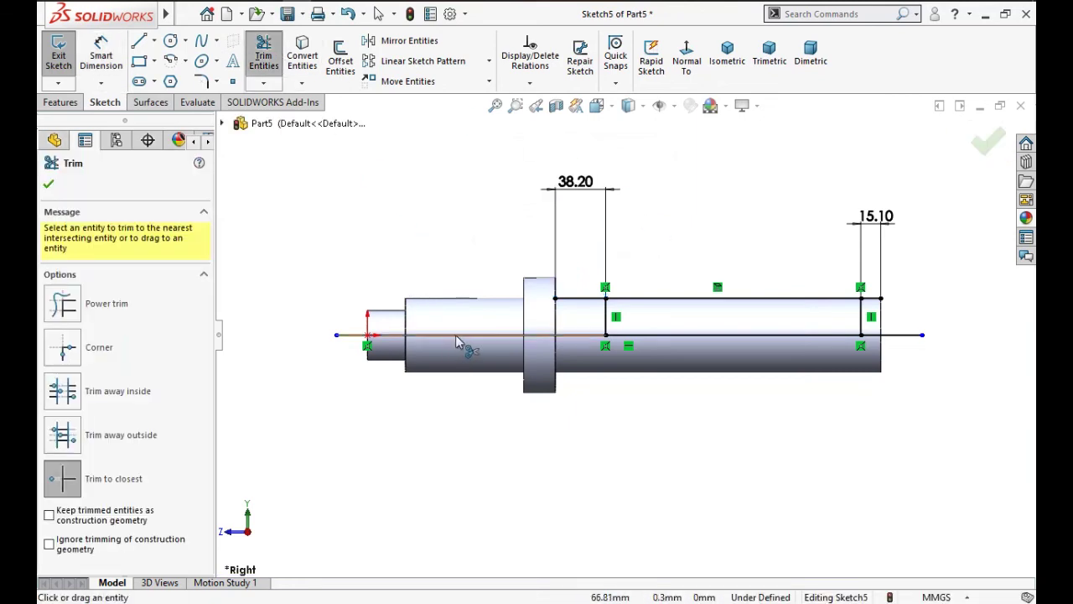
# Step: Trim the centreline and line overhangs to leave a closed rectangle, then exit the sketch
pyautogui.click(502, 339)
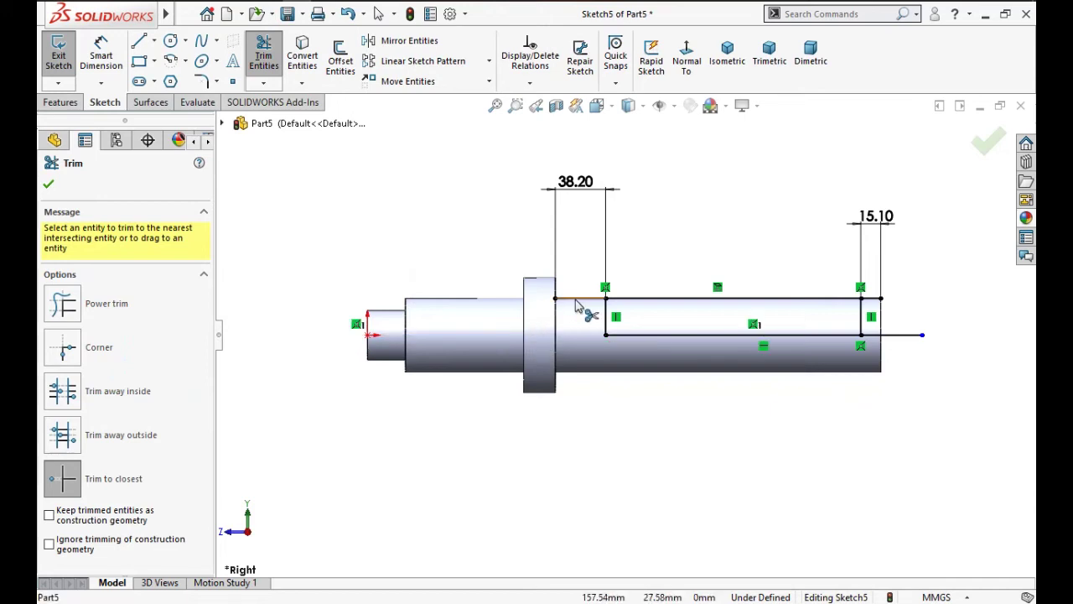
pyautogui.click(577, 302)
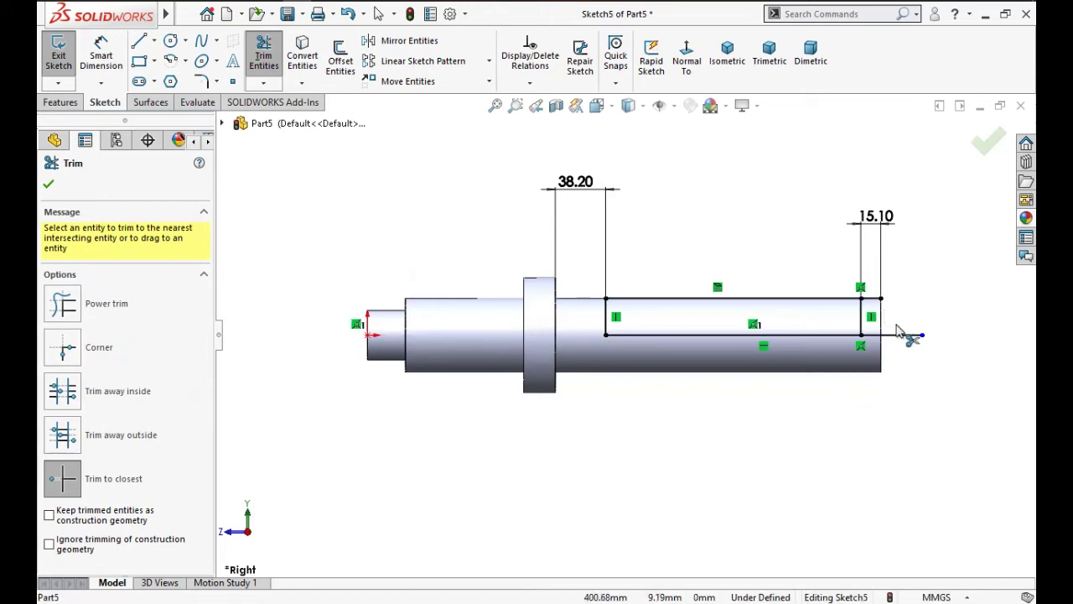
pyautogui.click(901, 336)
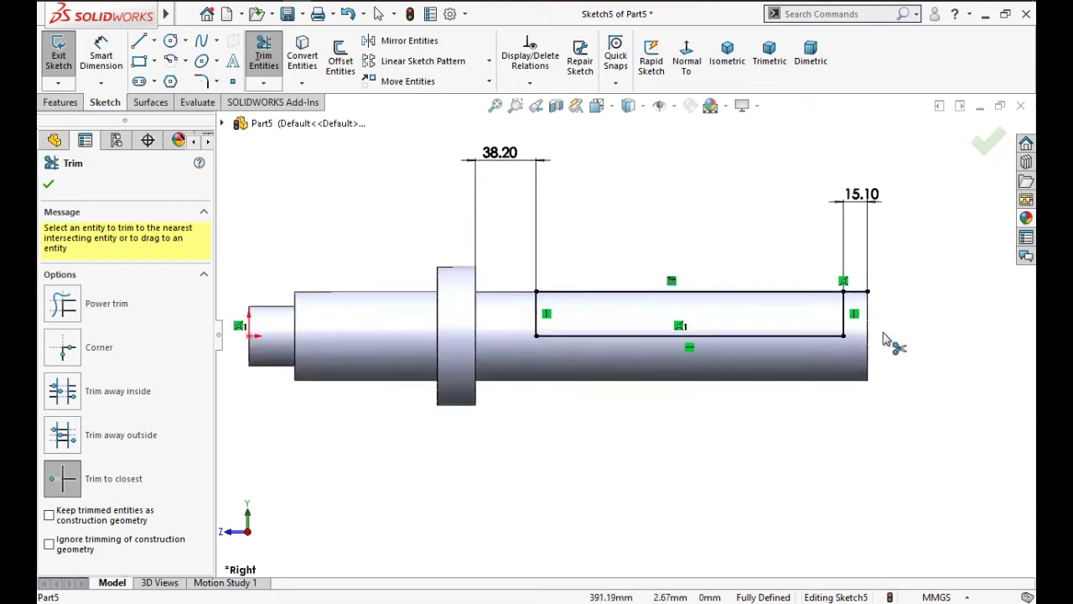
pyautogui.scroll(-2, 892, 340)
pyautogui.click(841, 289)
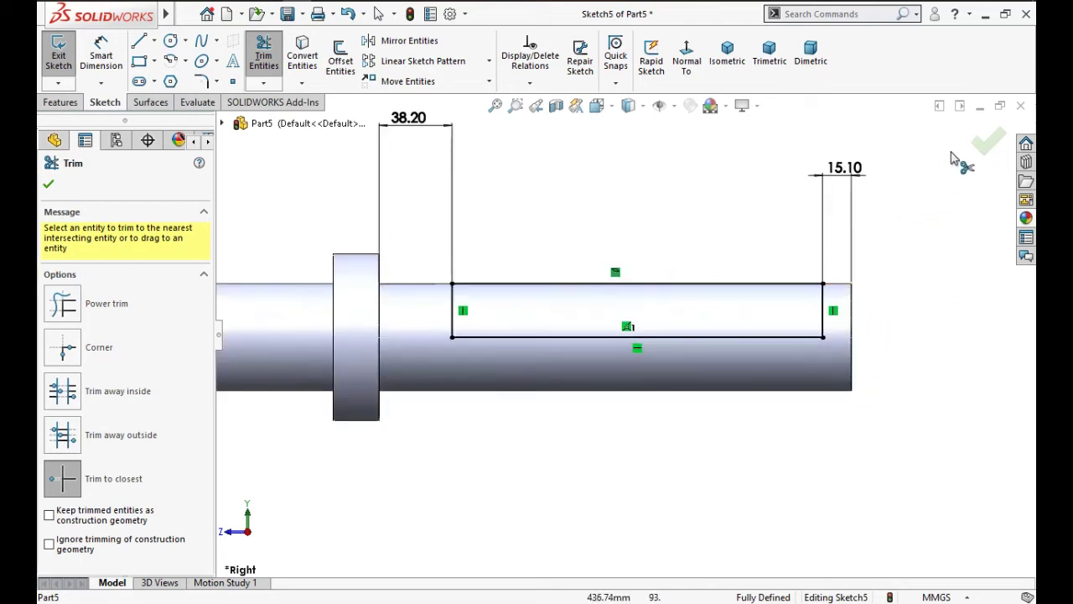
pyautogui.click(978, 143)
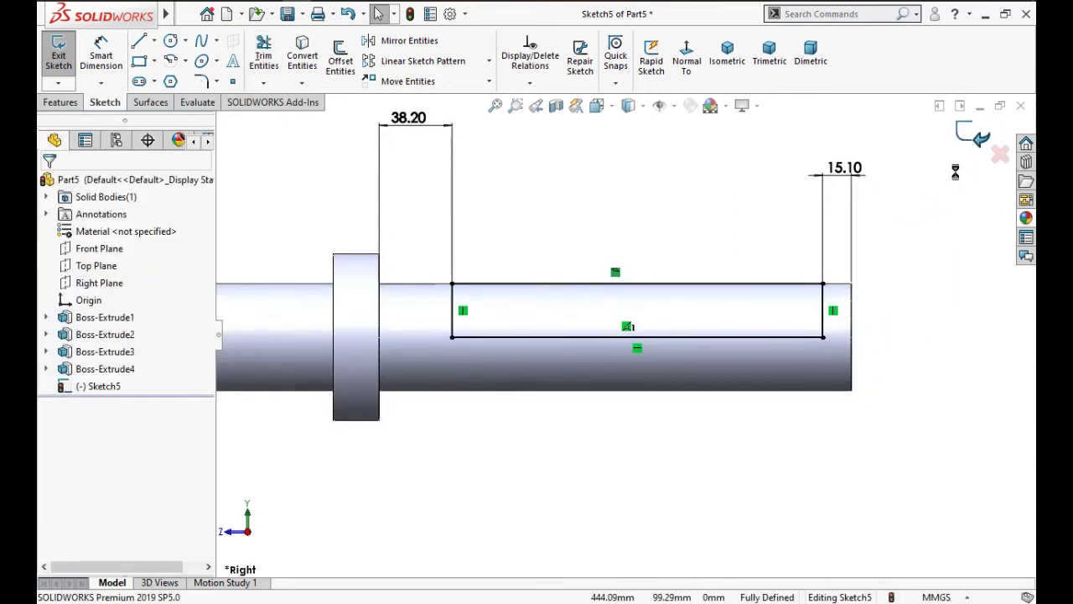
pyautogui.click(966, 138)
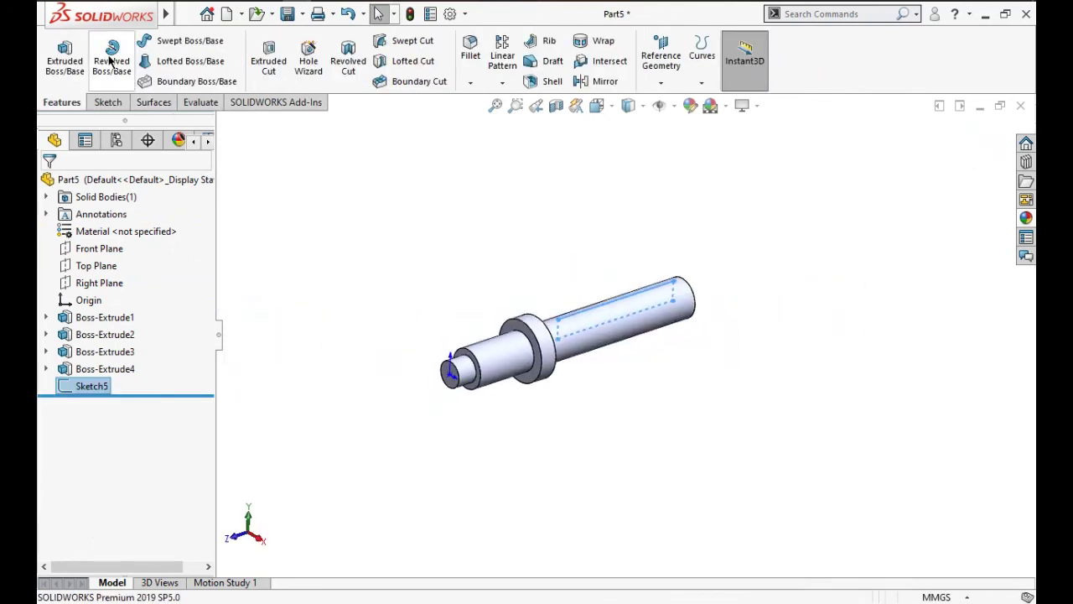
pyautogui.click(269, 57)
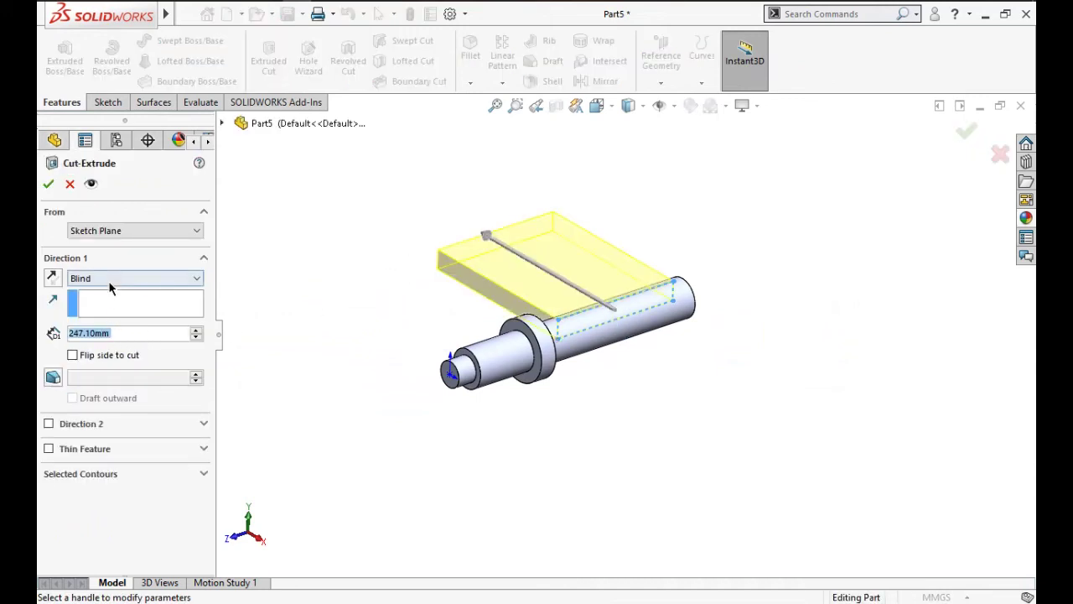
# Step: Cut the rectangle Through All - Both, then select the resulting flat face
pyautogui.click(109, 279)
pyautogui.click(123, 307)
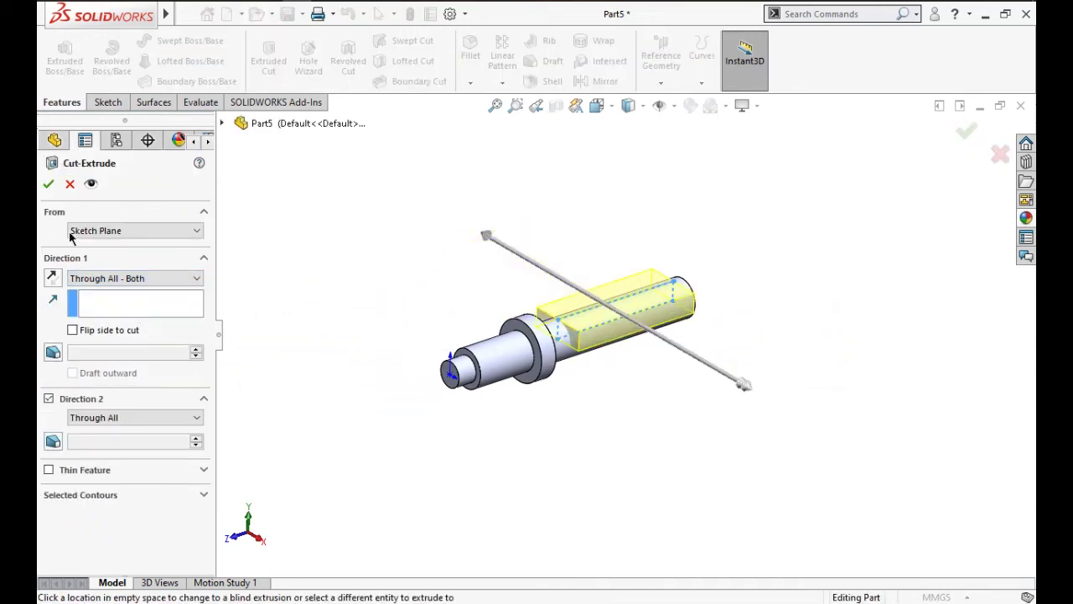
pyautogui.click(47, 184)
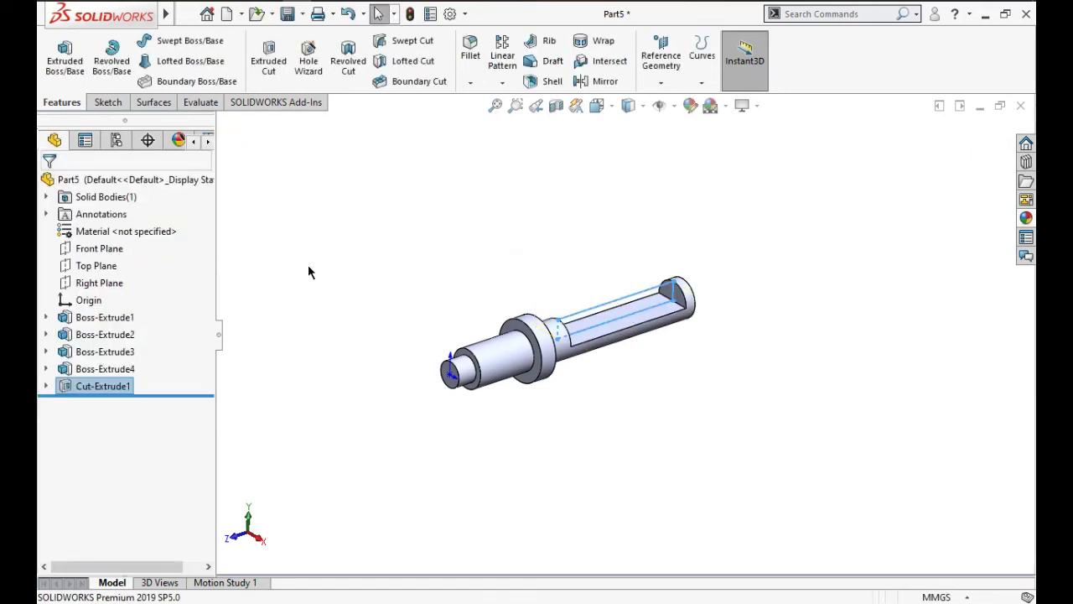
pyautogui.scroll(-4, 571, 369)
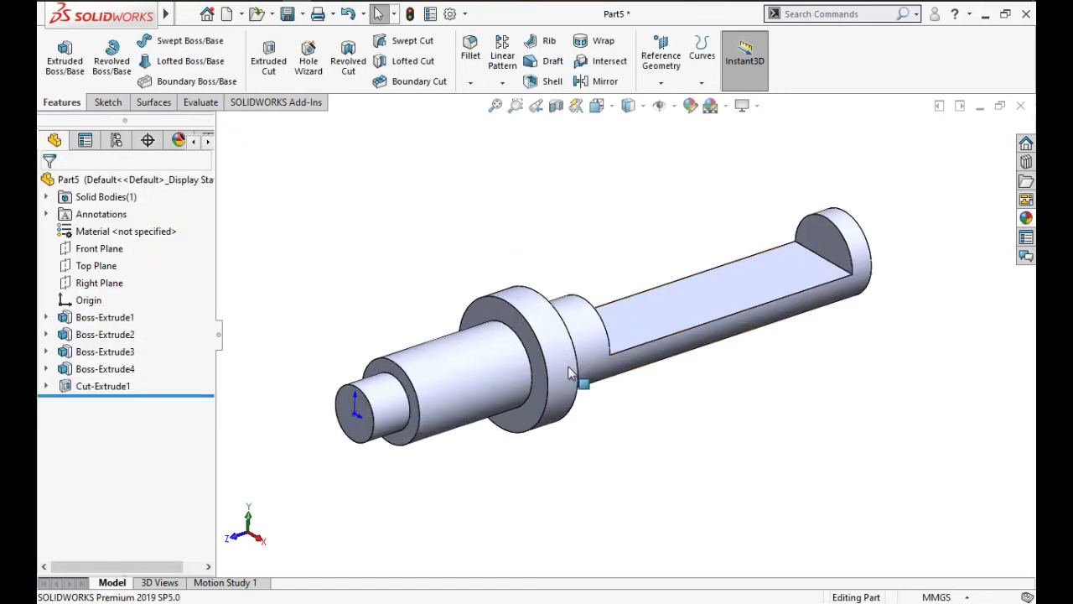
pyautogui.moveTo(579, 378)
pyautogui.mouseDown(button='middle')
pyautogui.moveTo(545, 352)
pyautogui.moveTo(654, 327)
pyautogui.mouseUp(button='middle')
pyautogui.click(672, 327)
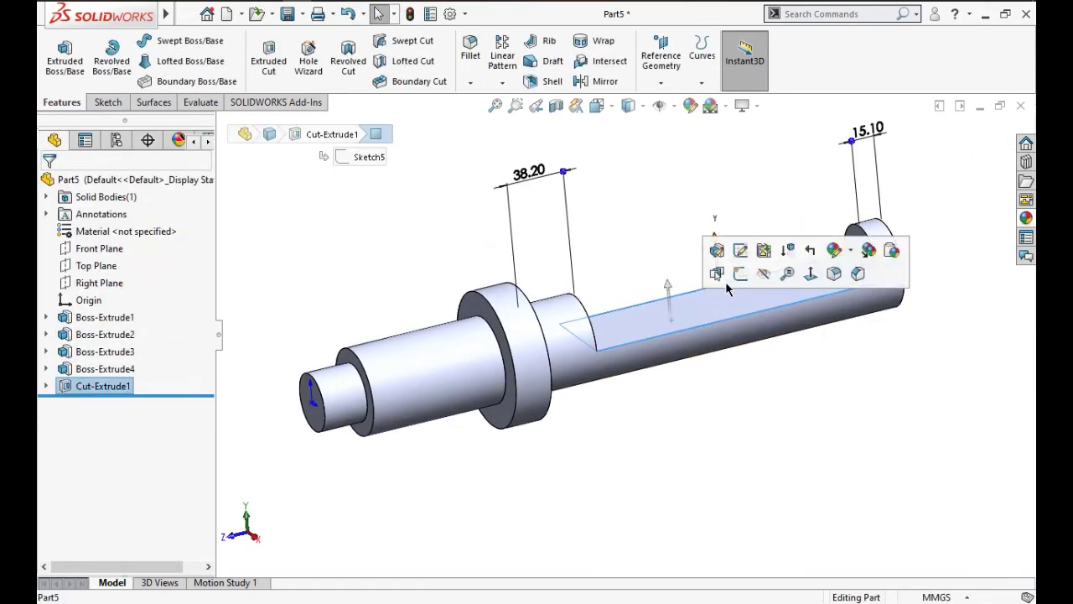
# Step: Start a sketch on the flat face, view it Normal To, and draw a centreline along the shaft
pyautogui.click(747, 278)
pyautogui.click(687, 57)
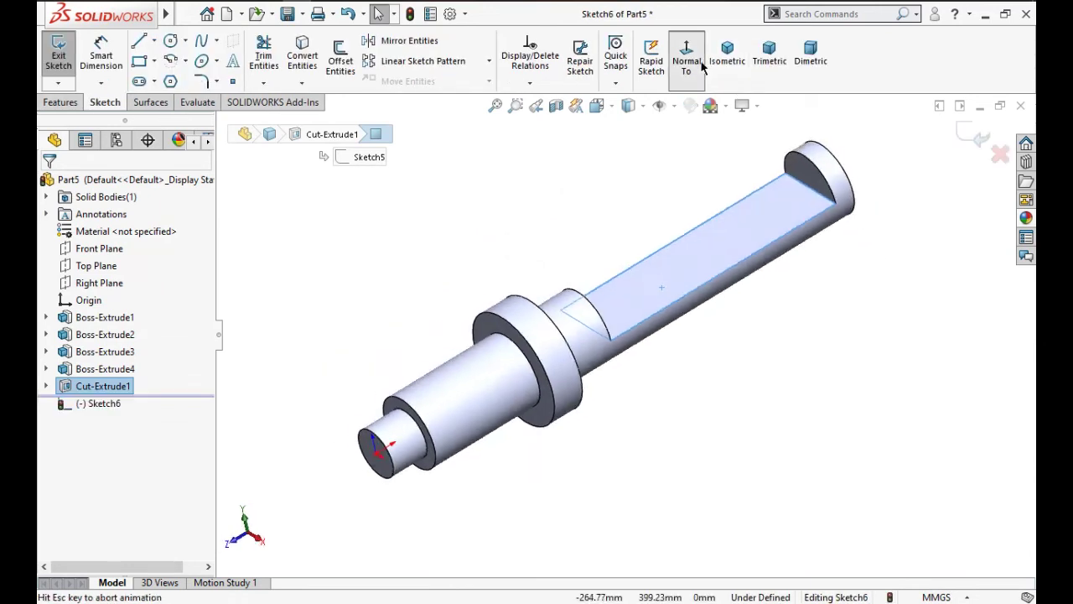
pyautogui.click(734, 303)
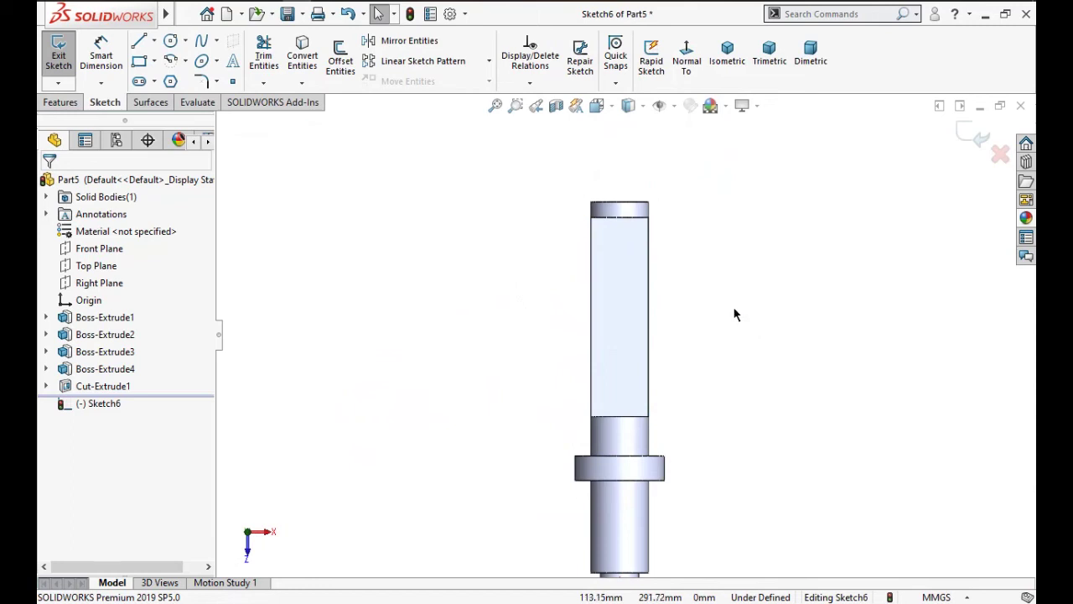
pyautogui.click(154, 40)
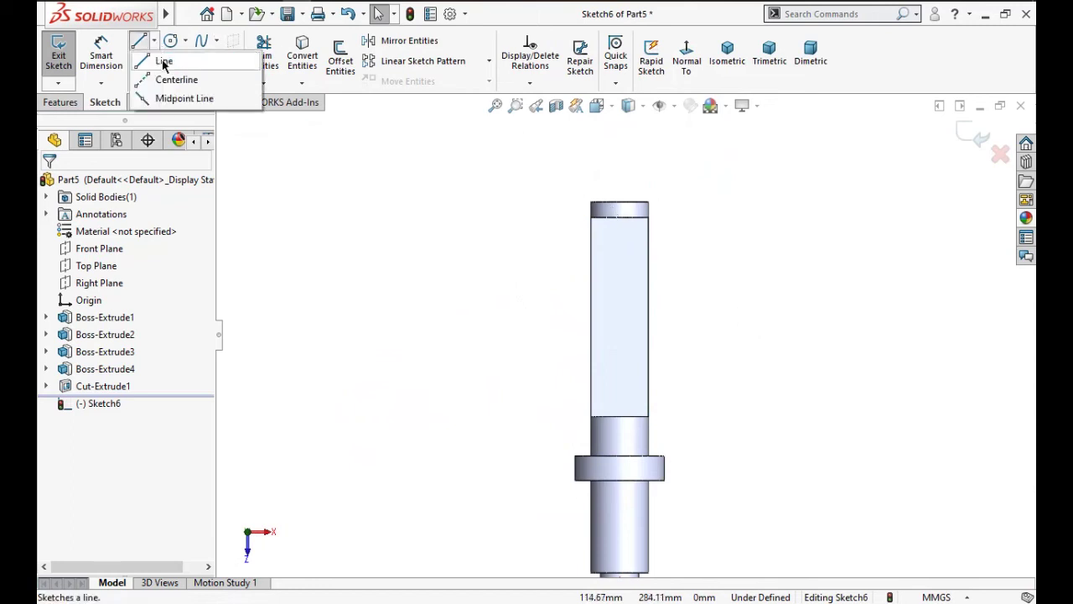
pyautogui.click(172, 78)
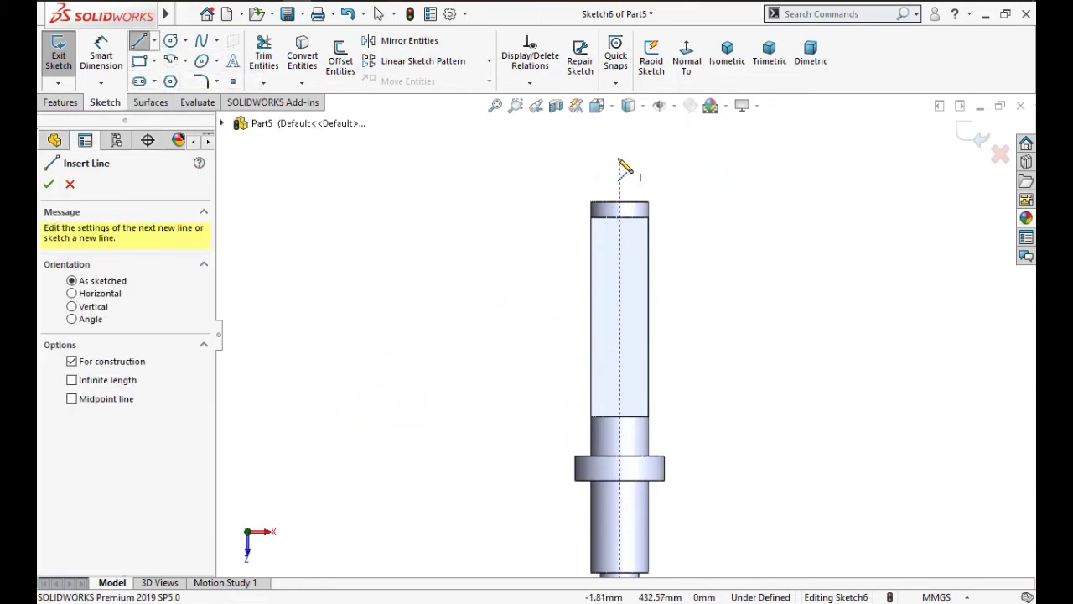
pyautogui.click(618, 159)
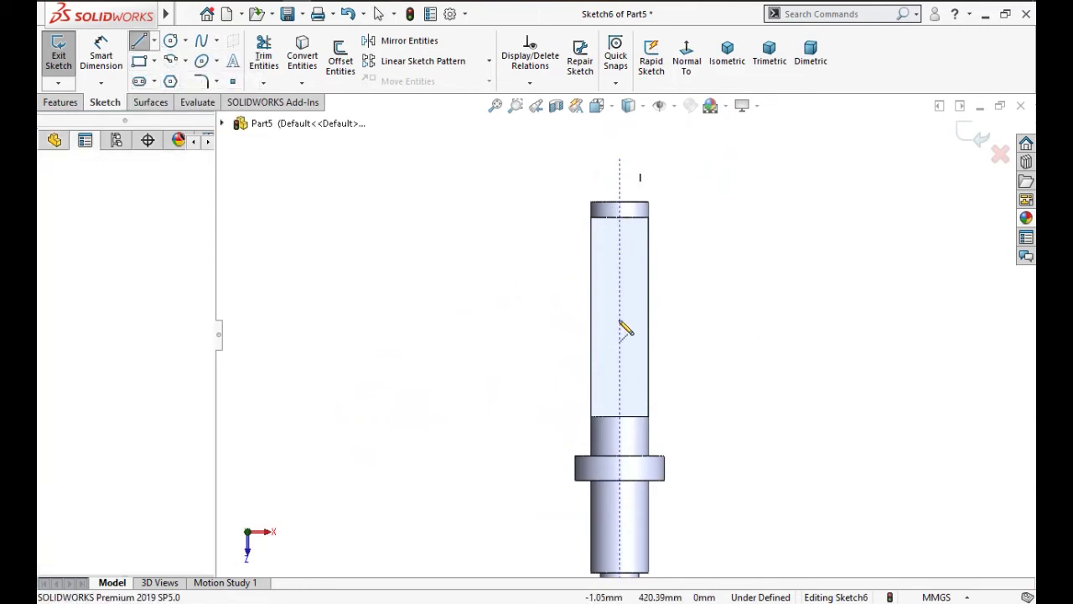
pyautogui.click(620, 573)
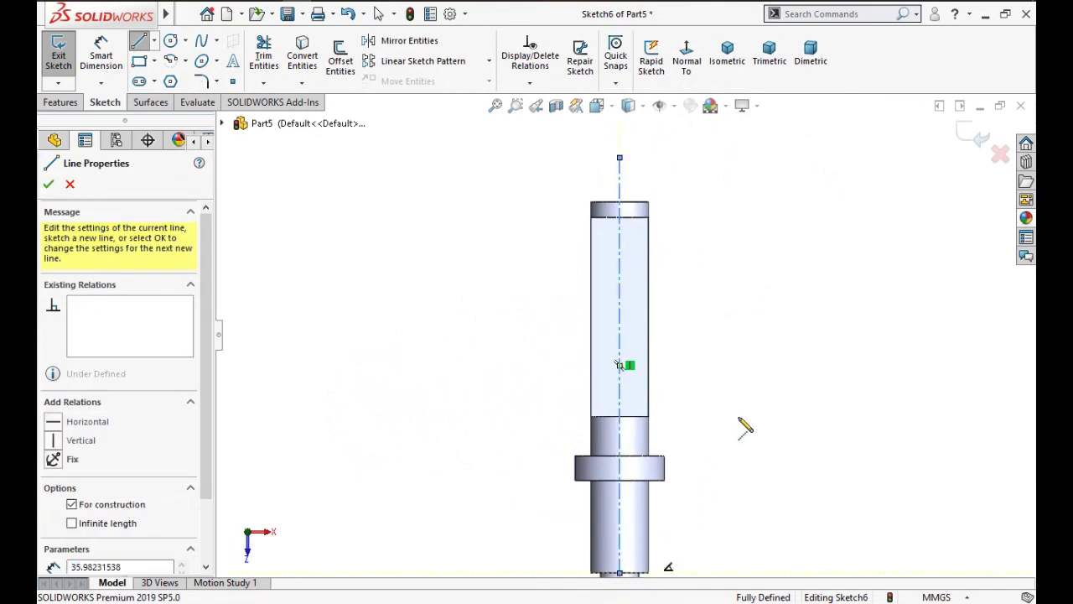
pyautogui.press('Escape')
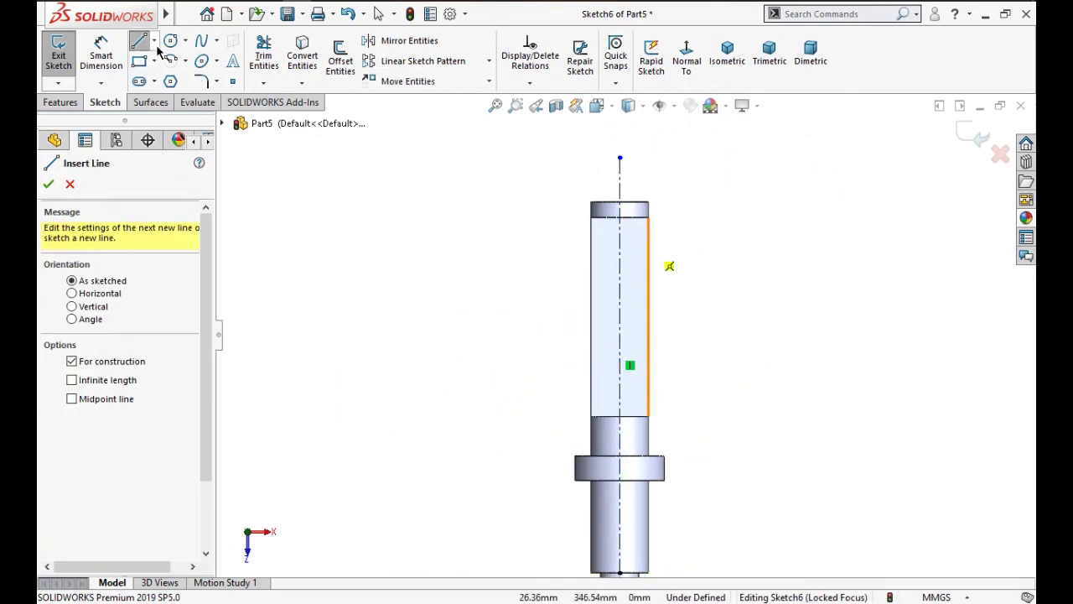
# Step: Draw two hole circles centred on the centreline, one upper and one lower
pyautogui.click(172, 40)
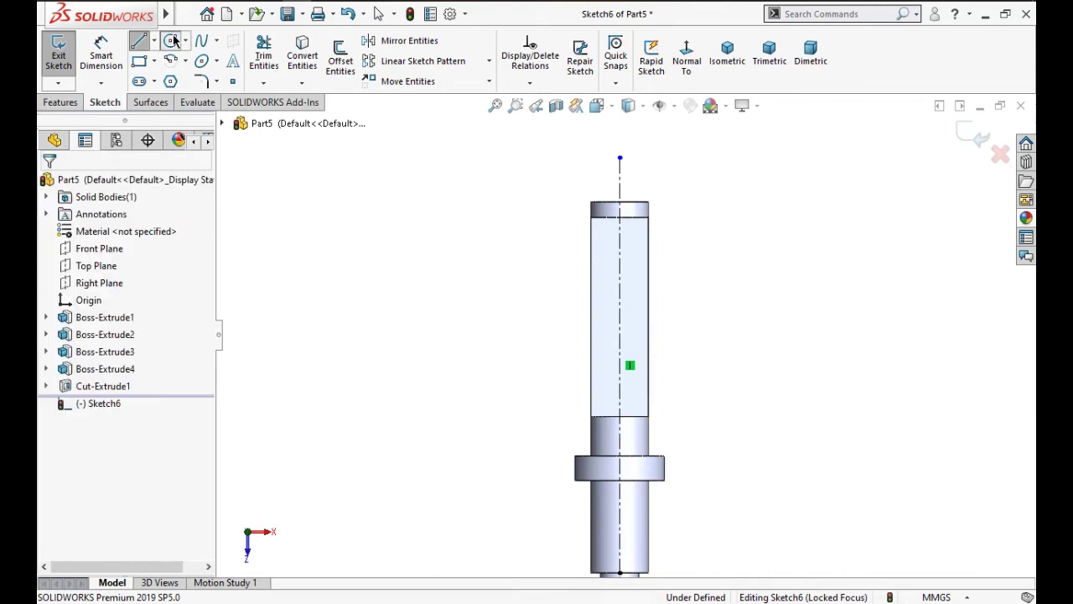
pyautogui.click(620, 255)
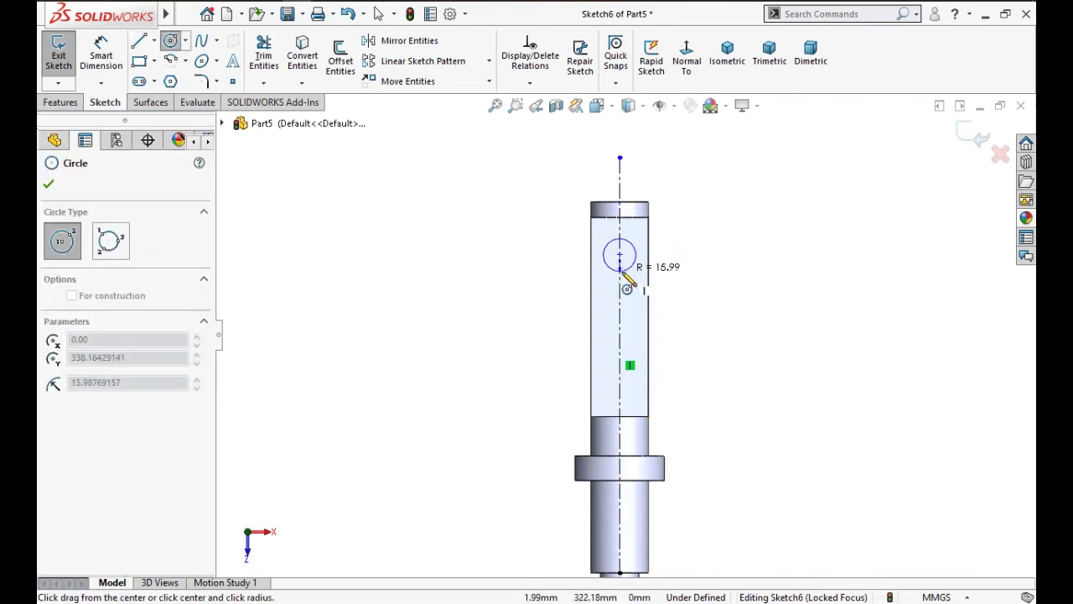
pyautogui.click(633, 265)
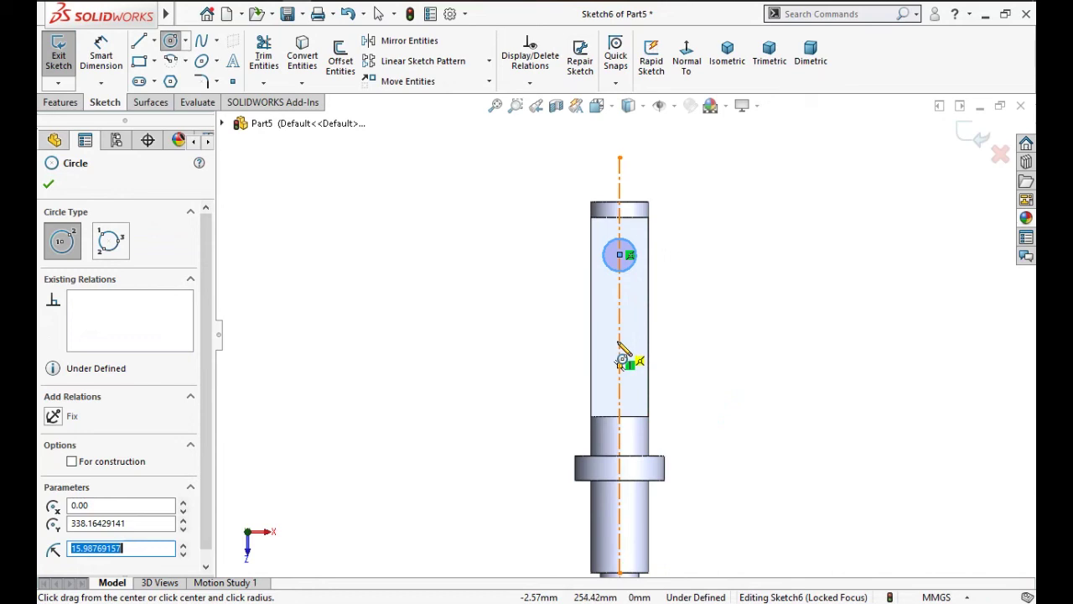
pyautogui.click(620, 343)
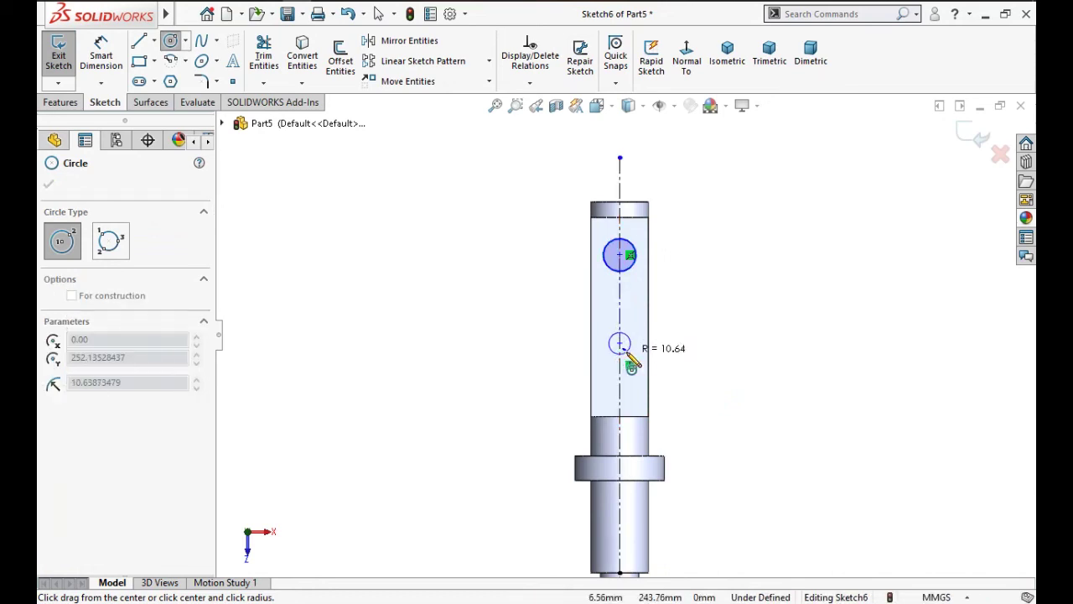
pyautogui.click(632, 361)
pyautogui.moveTo(738, 343); pyautogui.dragTo(741, 170, button='right')
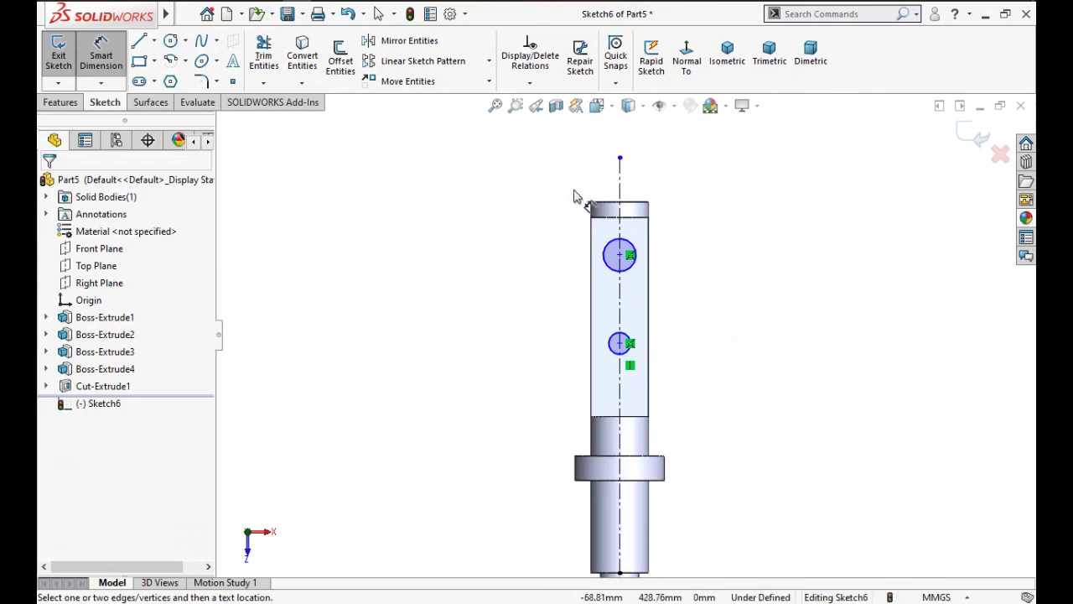
# Step: Dimension the upper circle to Ø12.50 and make both circles Equal
pyautogui.click(624, 271)
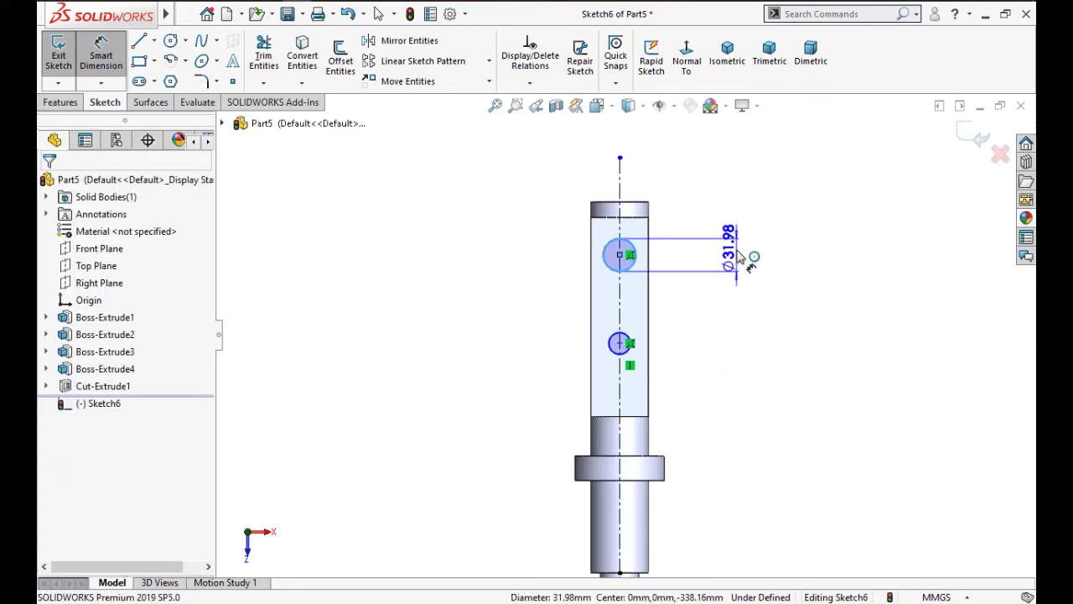
pyautogui.click(739, 257)
pyautogui.write('12.5')
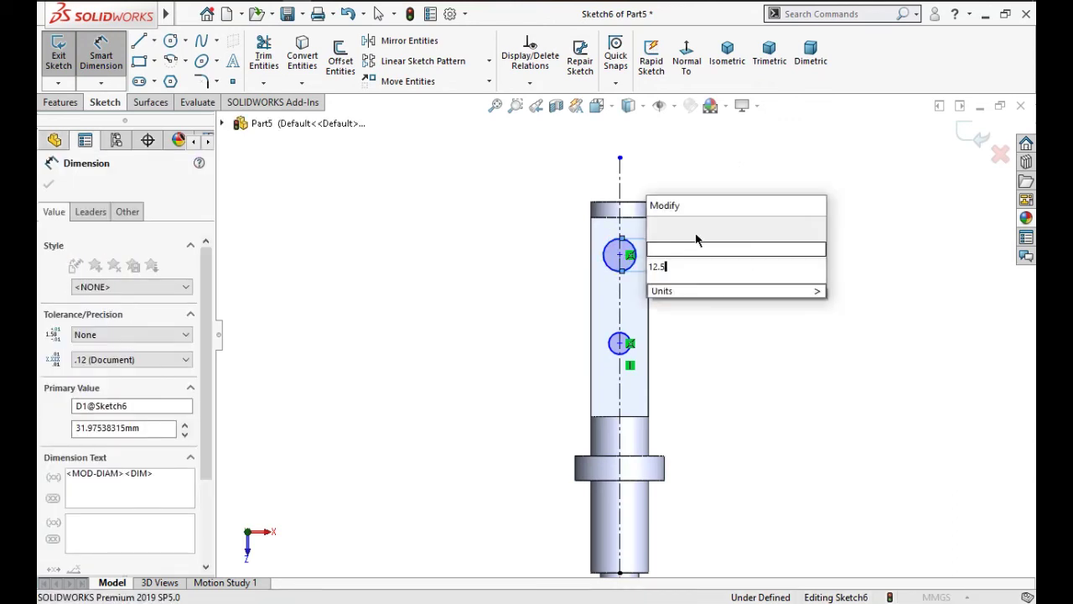
pyautogui.press('Return')
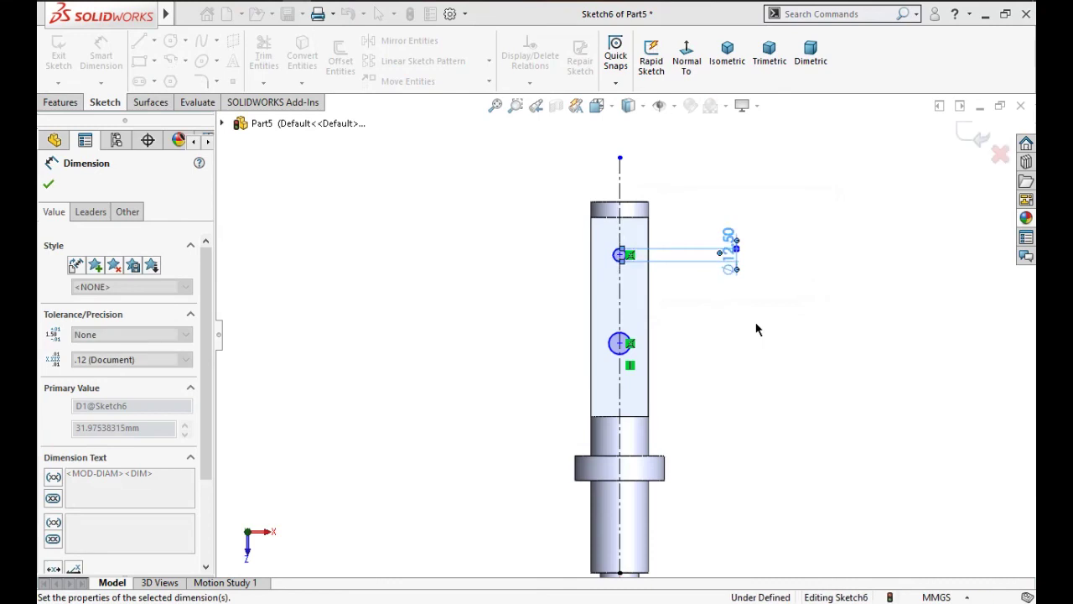
pyautogui.press('Escape')
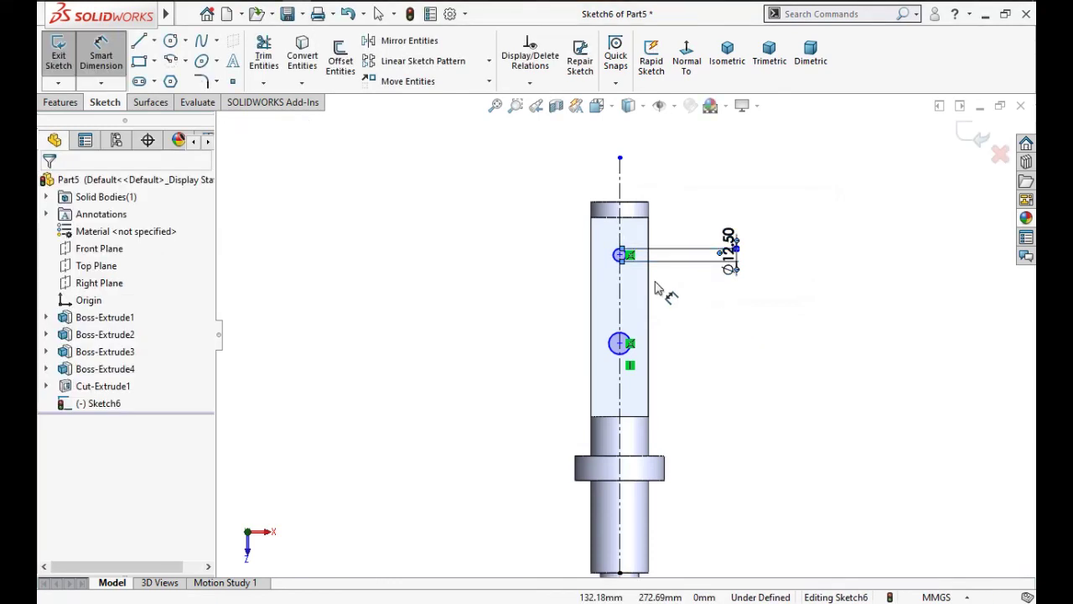
pyautogui.scroll(-3, 659, 268)
pyautogui.press('Escape')
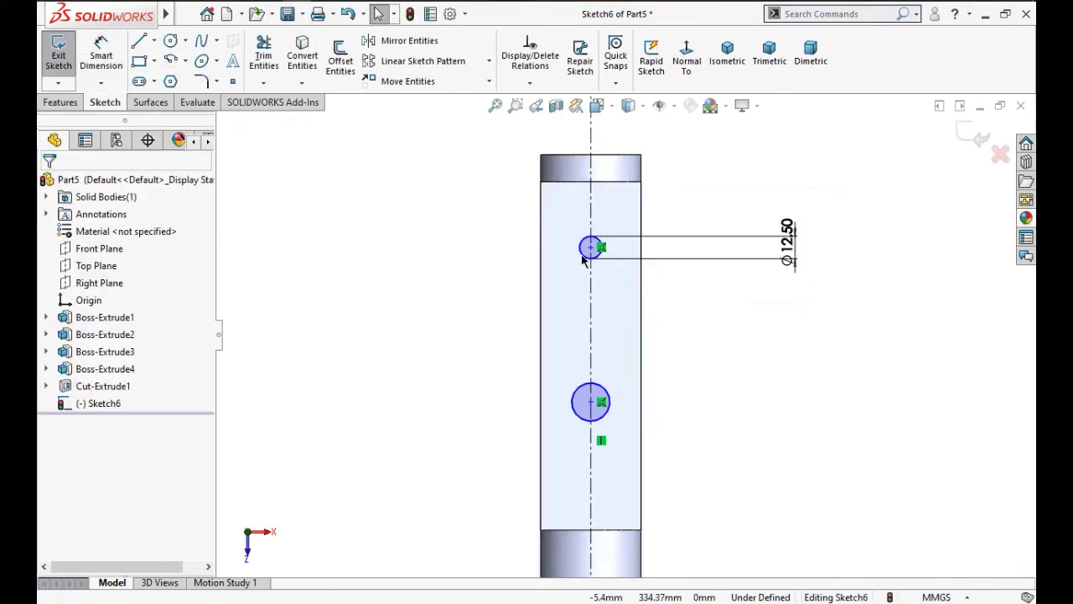
pyautogui.click(574, 404)
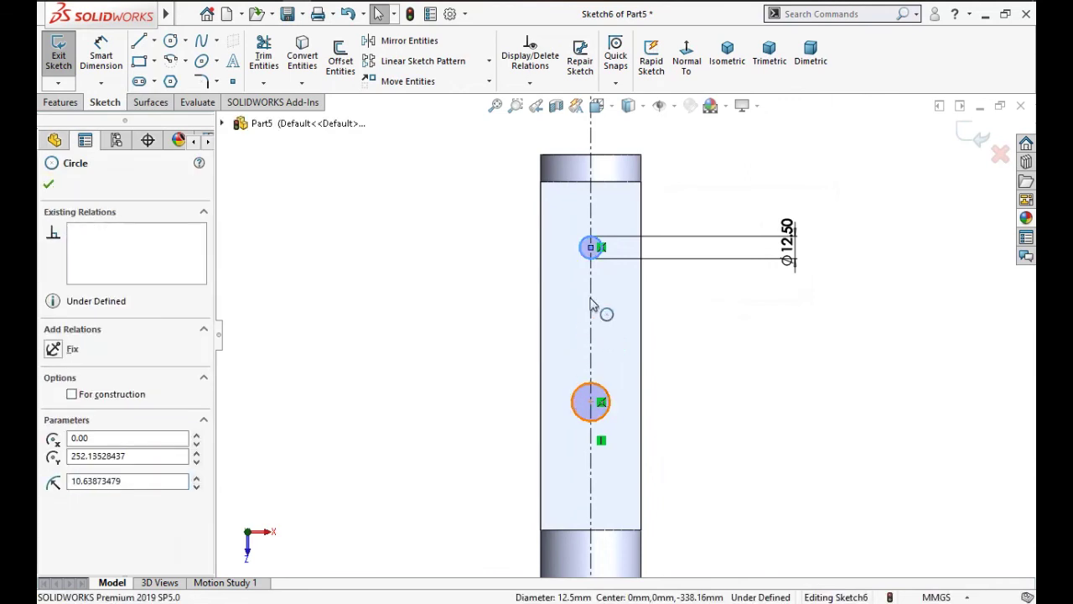
pyautogui.keyDown('ctrl'); pyautogui.click(601, 255); pyautogui.keyUp('ctrl')
pyautogui.click(690, 333)
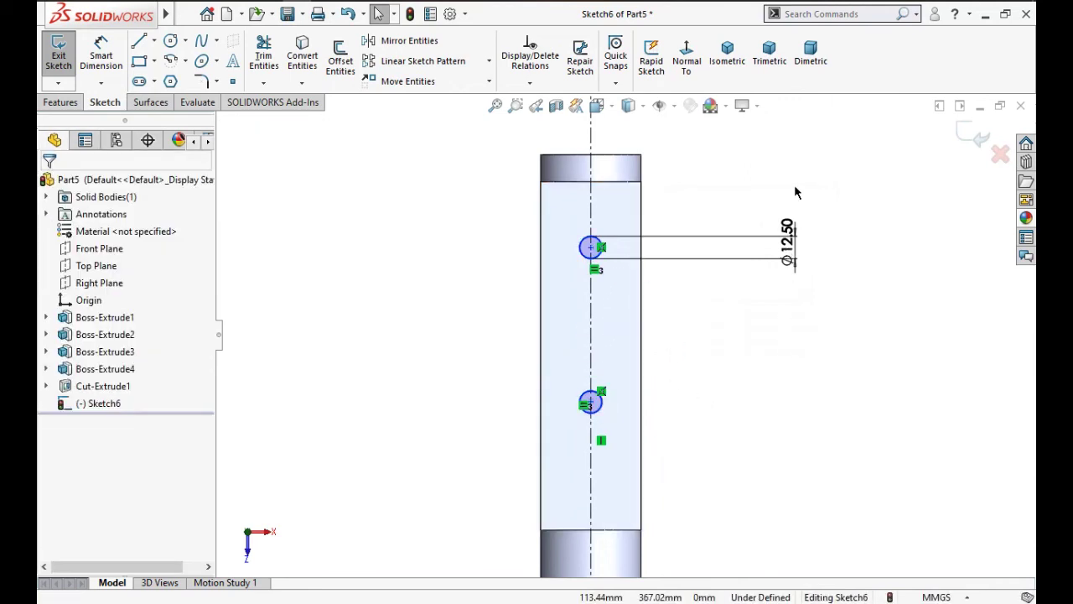
# Step: Space the two circle centres 100 mm apart
pyautogui.press('d')
pyautogui.click(591, 249)
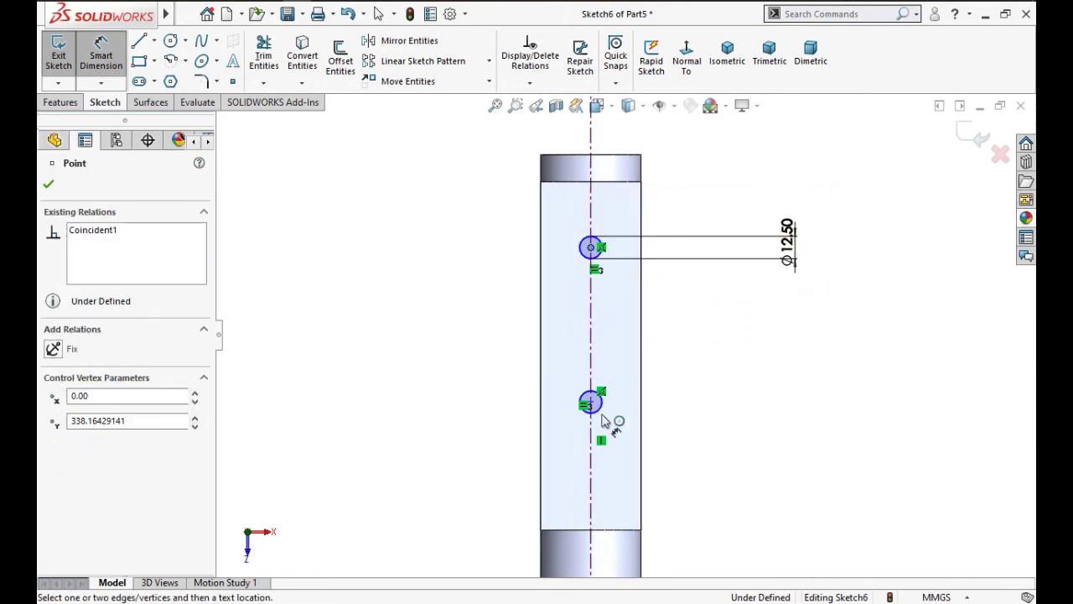
pyautogui.click(591, 403)
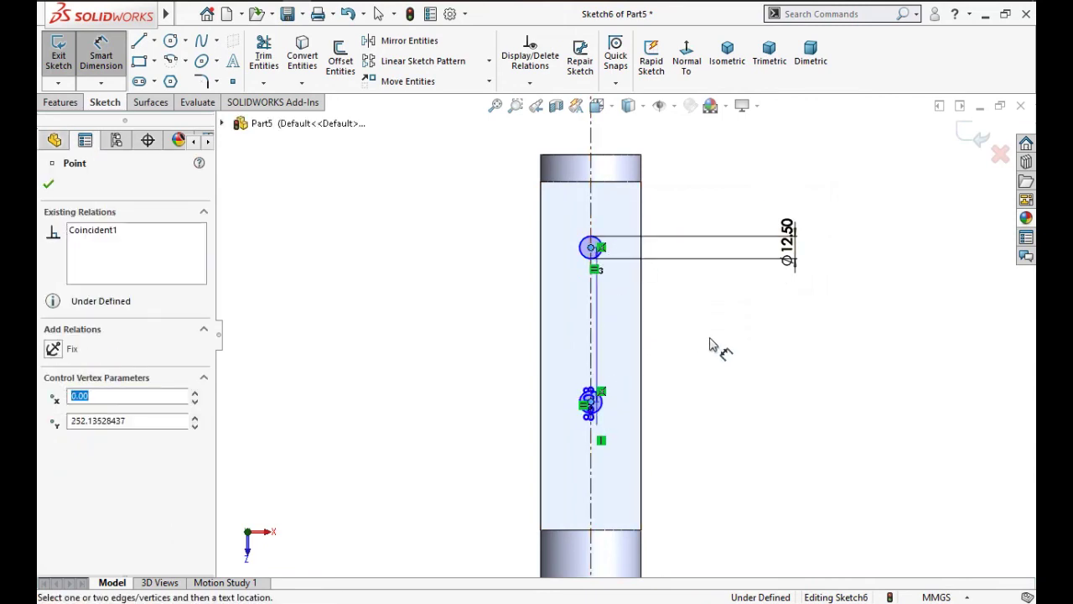
pyautogui.click(736, 334)
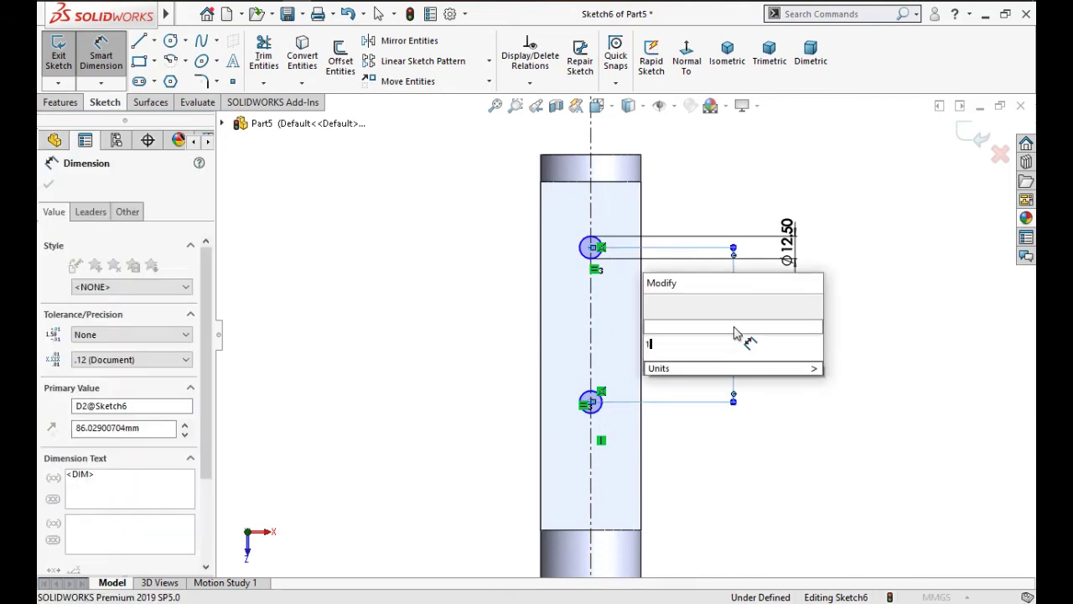
pyautogui.write('100')
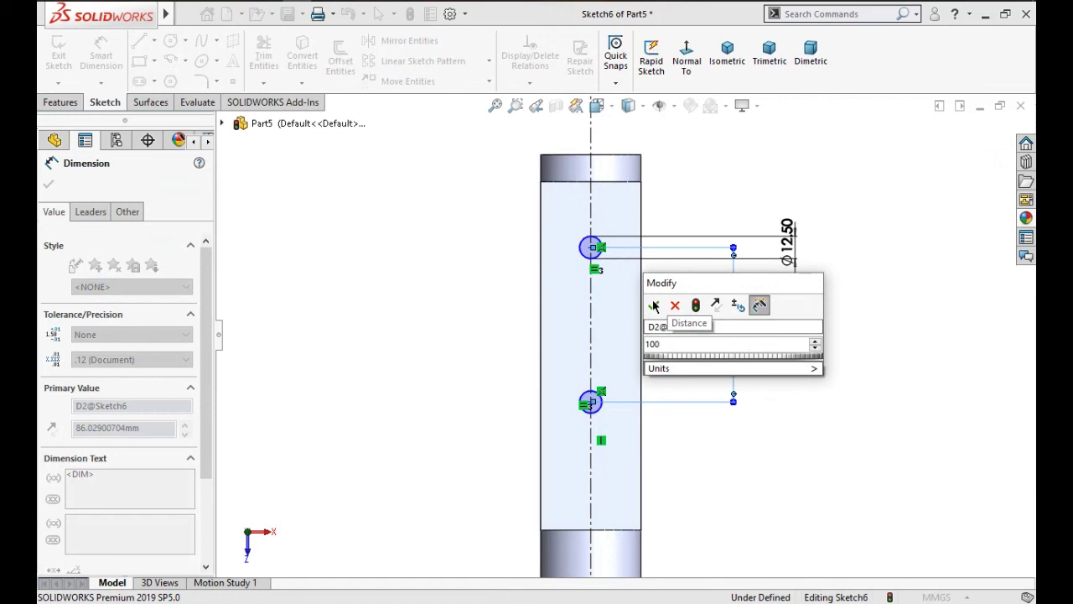
pyautogui.press('Escape')
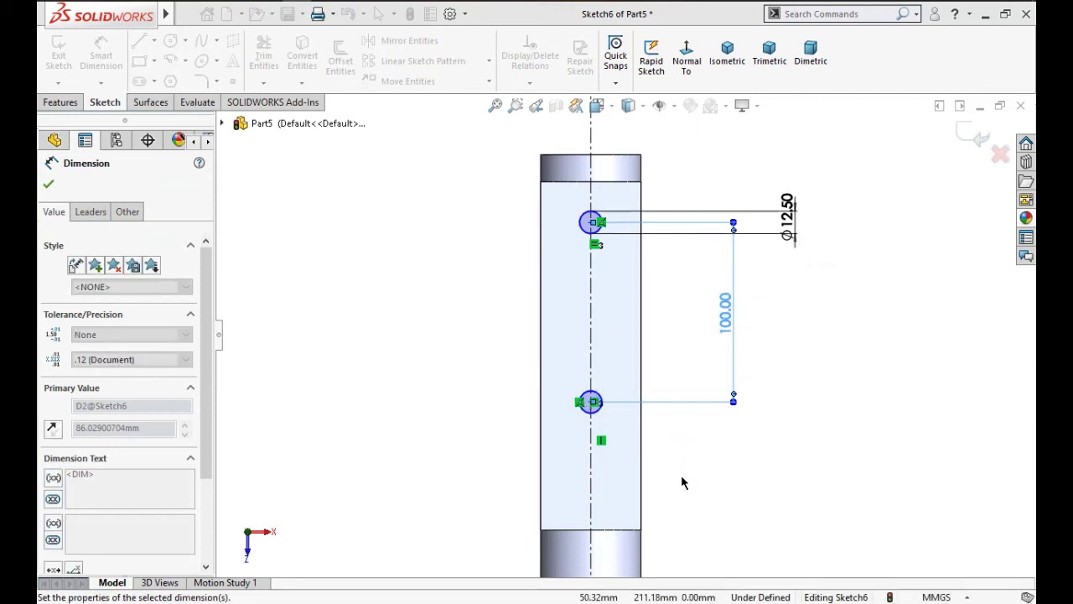
# Step: Place the lower circle 46.90 mm from the flat's lower edge and exit the sketch
pyautogui.click(591, 392)
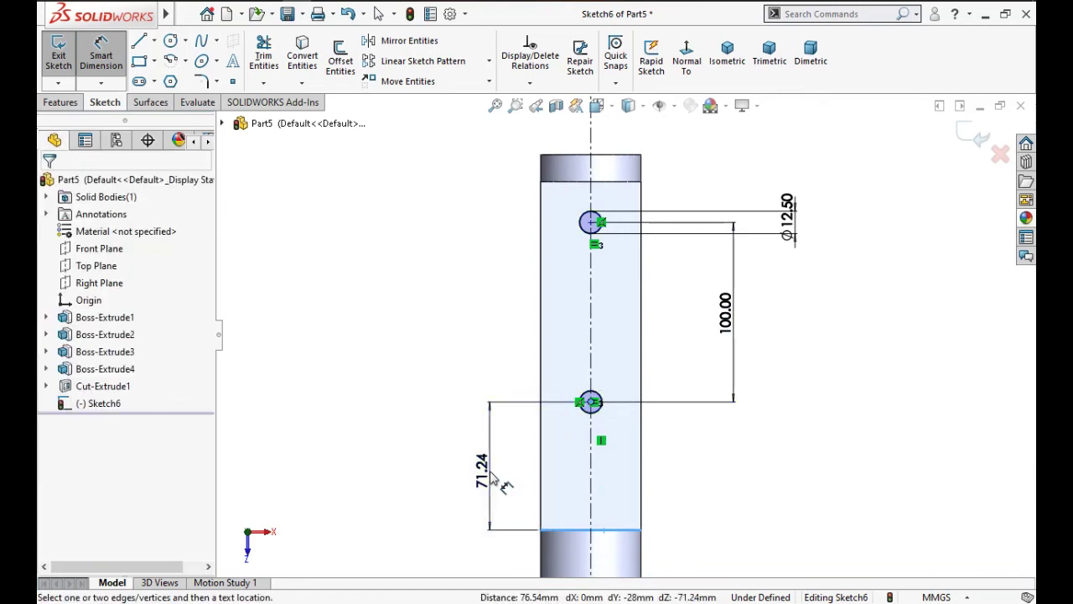
pyautogui.click(492, 476)
pyautogui.write('46.9')
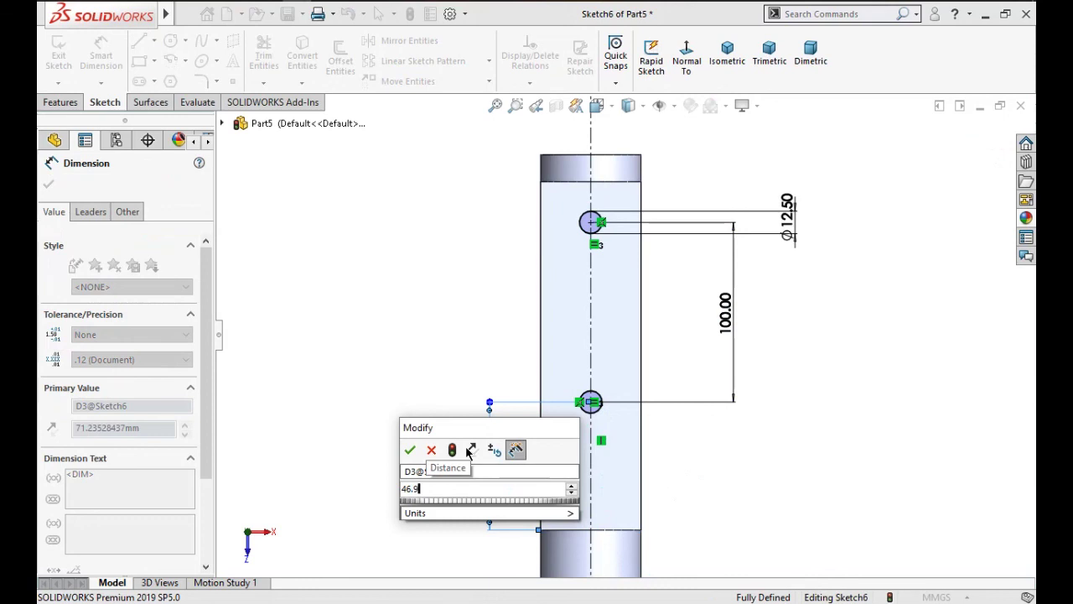
pyautogui.click(410, 450)
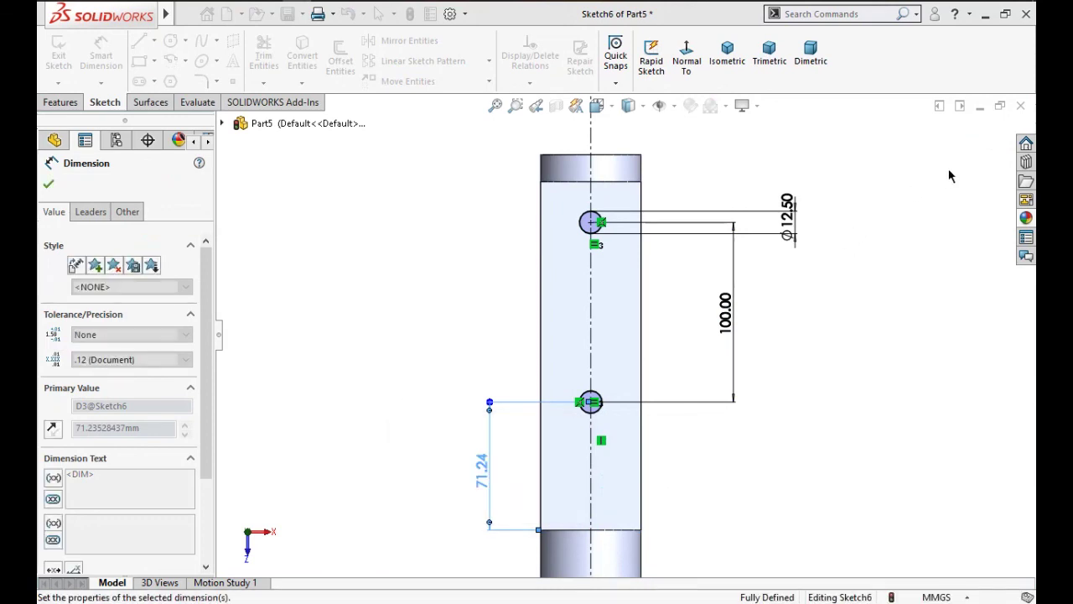
pyautogui.click(581, 264)
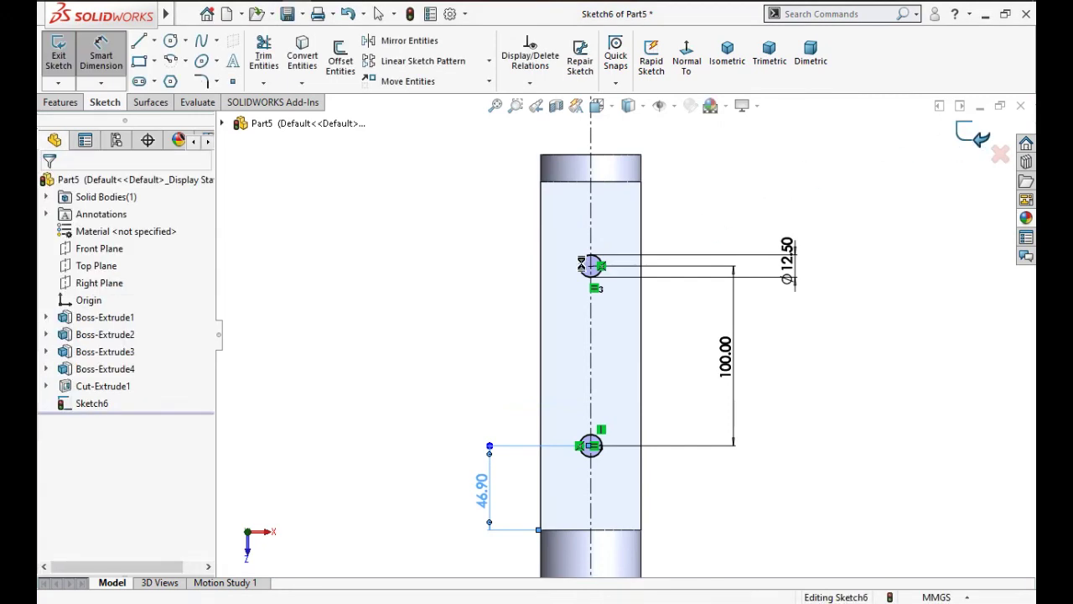
pyautogui.hotkey('ctrl', 'b')
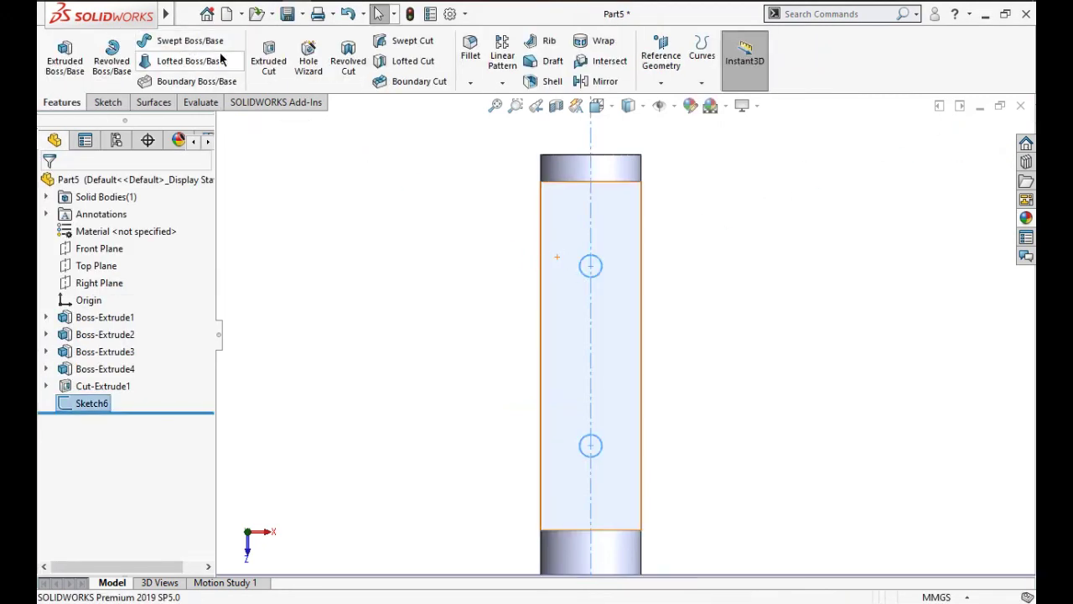
# Step: Extrude-cut the two Ø12.50 circles Blind 247.10 mm through the shaft's flat section
pyautogui.click(269, 57)
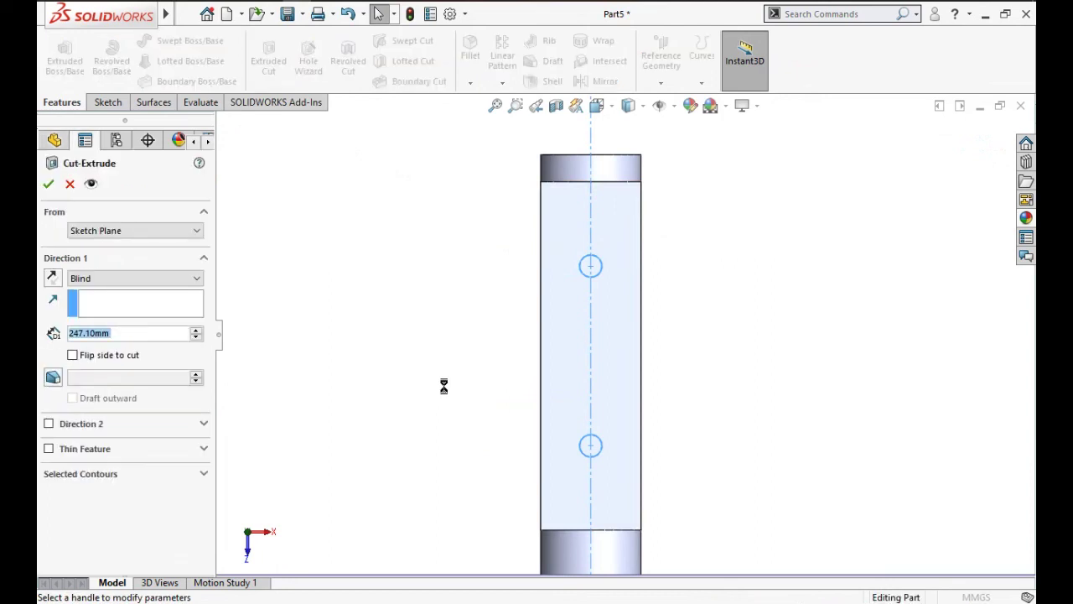
pyautogui.click(48, 184)
pyautogui.scroll(3, 663, 438)
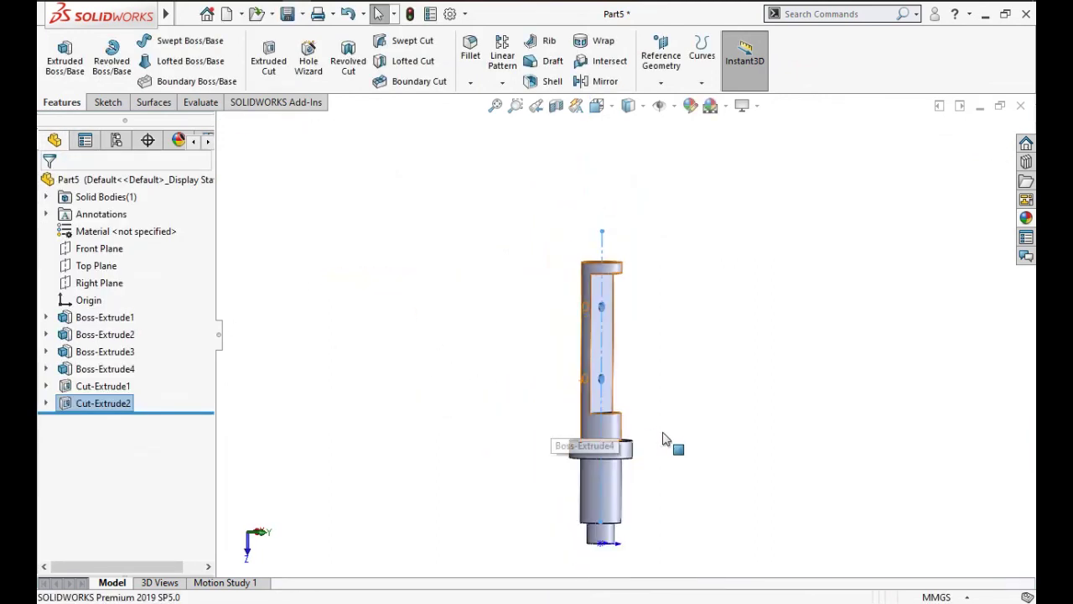
pyautogui.moveTo(662, 438)
pyautogui.mouseDown(button='middle')
pyautogui.moveTo(587, 277)
pyautogui.moveTo(587, 479)
pyautogui.moveTo(603, 406)
pyautogui.moveTo(478, 232)
pyautogui.mouseUp(button='middle')
# Step: Chamfer the small end's outer circular edge at 3 mm × 45°
pyautogui.click(481, 235)
pyautogui.click(470, 83)
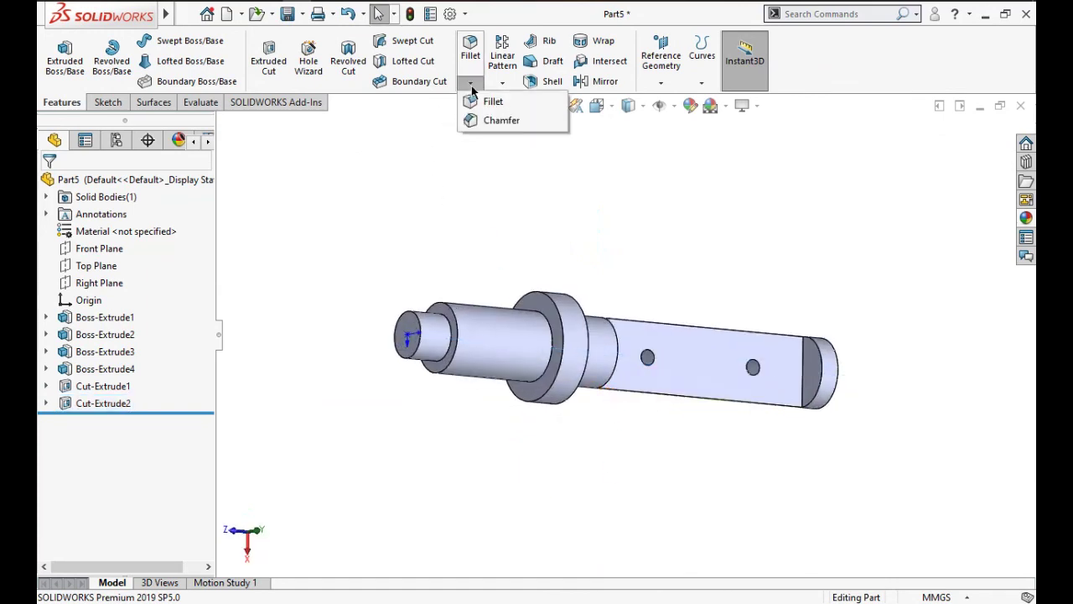
pyautogui.click(484, 122)
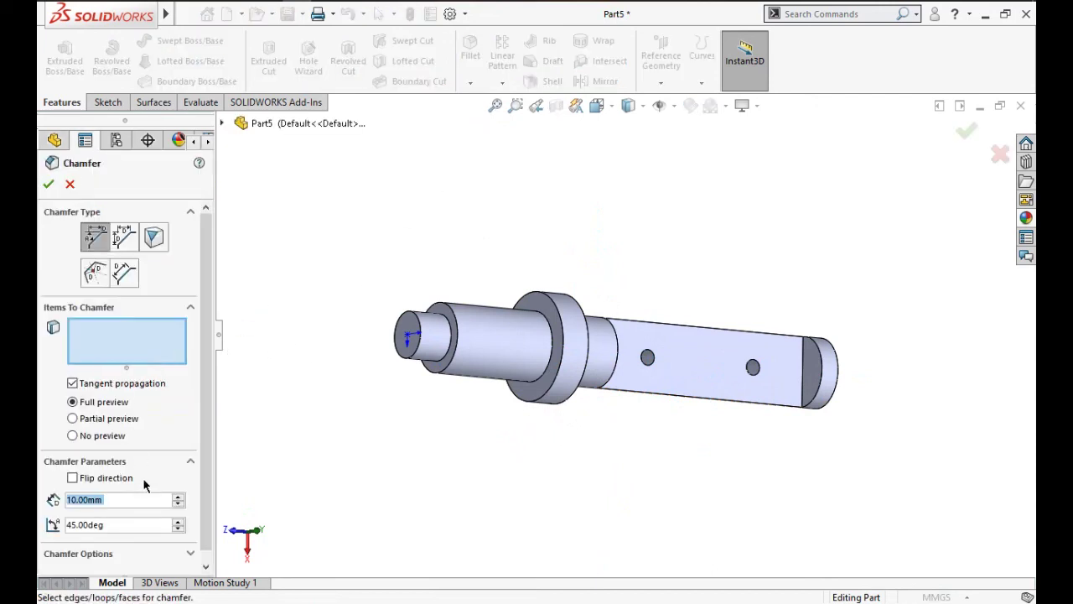
pyautogui.write('3')
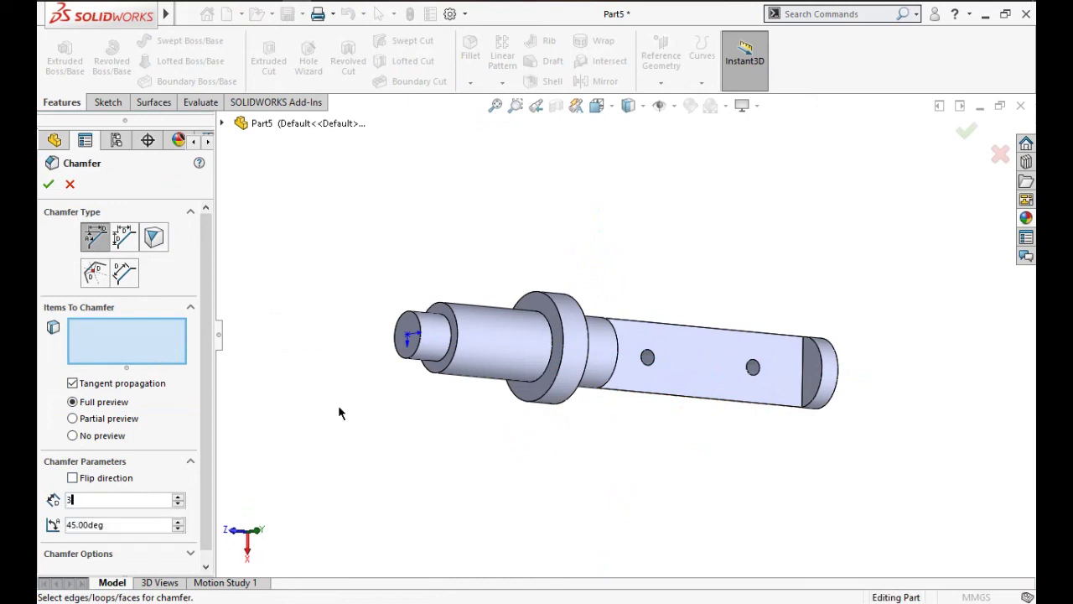
pyautogui.press('Return')
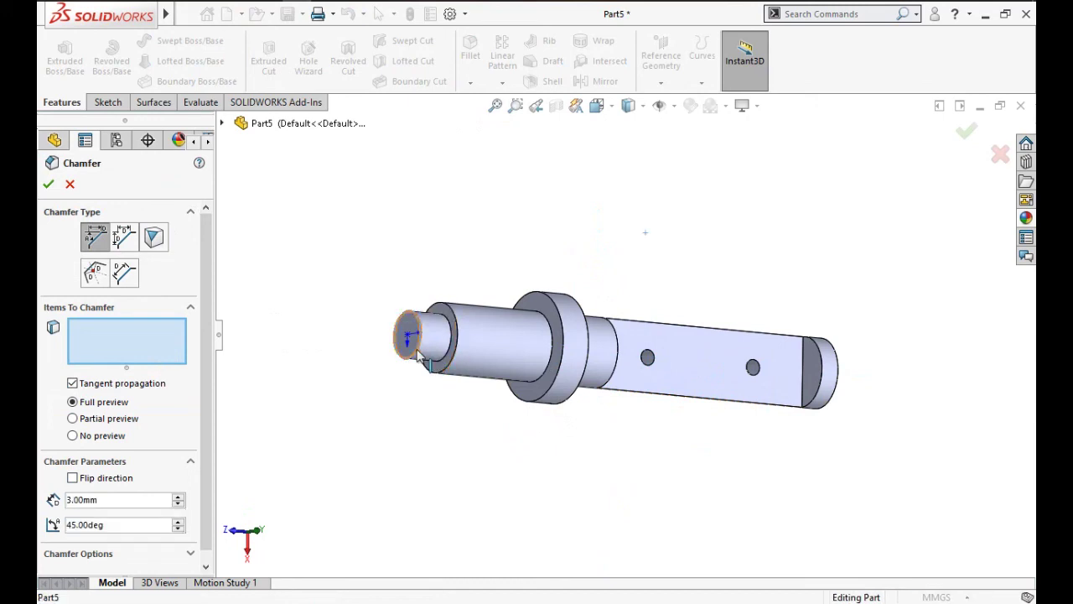
pyautogui.click(415, 352)
pyautogui.click(48, 185)
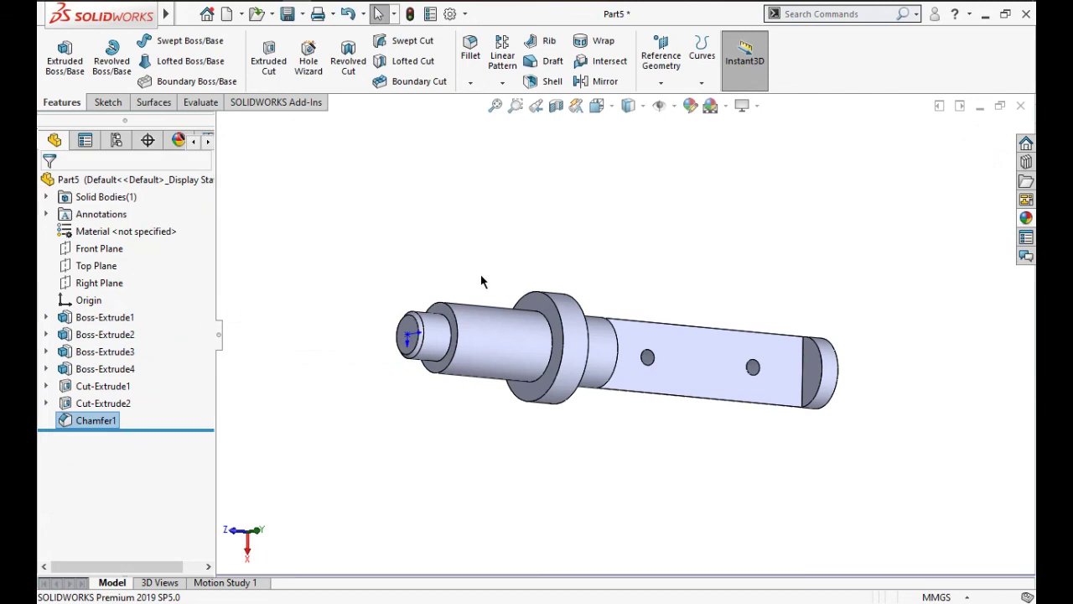
# Step: Save the part with the file name 'Shaft'
pyautogui.click(533, 267)
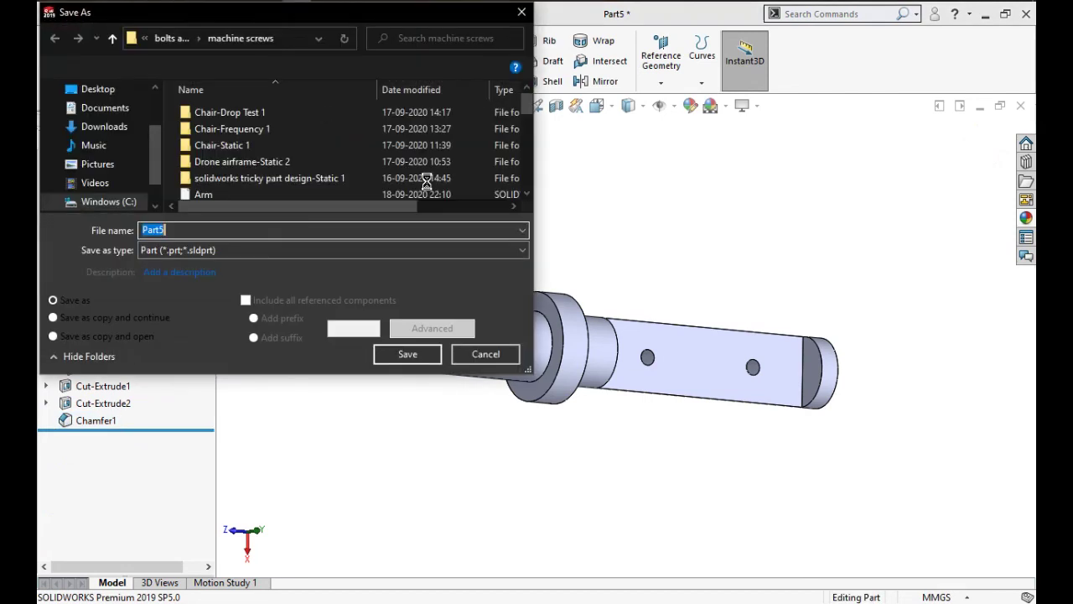
pyautogui.write('Sha')
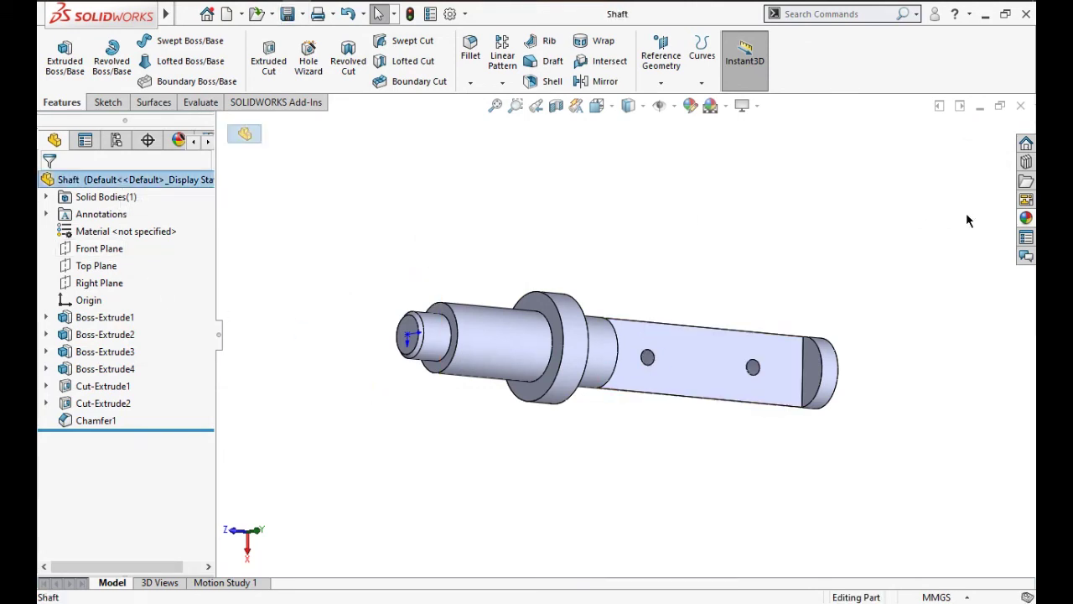
# Step: Apply the polished steel metal appearance from the appearances library to the shaft
pyautogui.click(1024, 218)
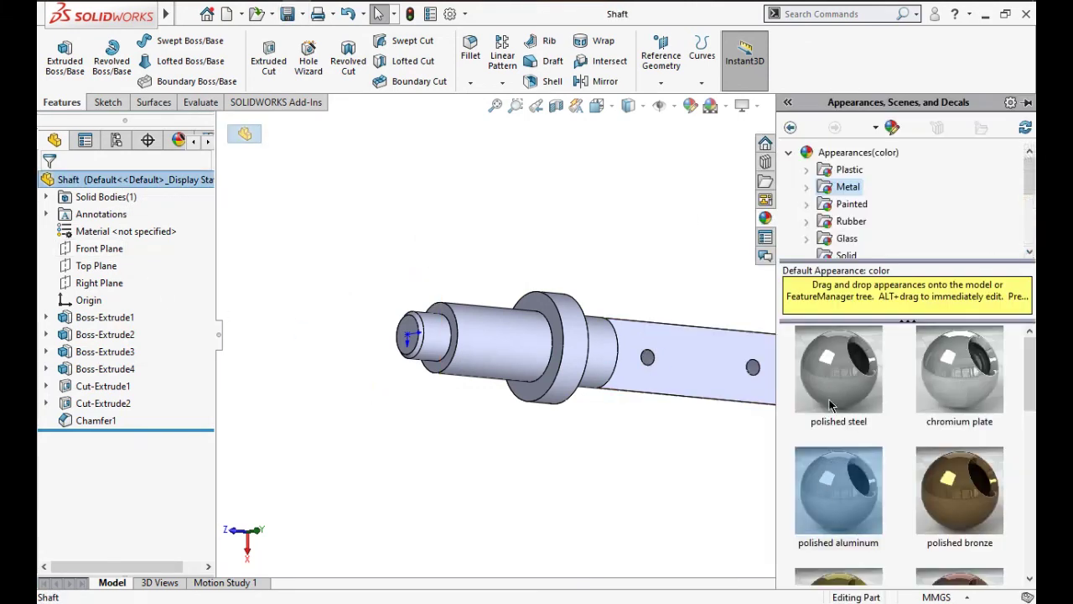
pyautogui.click(839, 490)
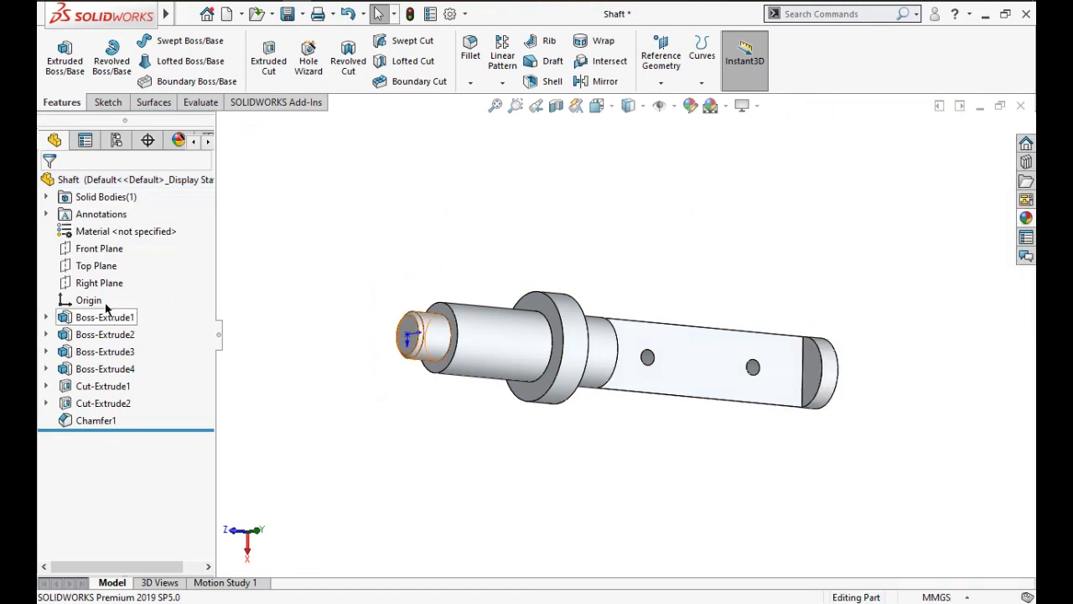
pyautogui.click(92, 301)
pyautogui.click(384, 459)
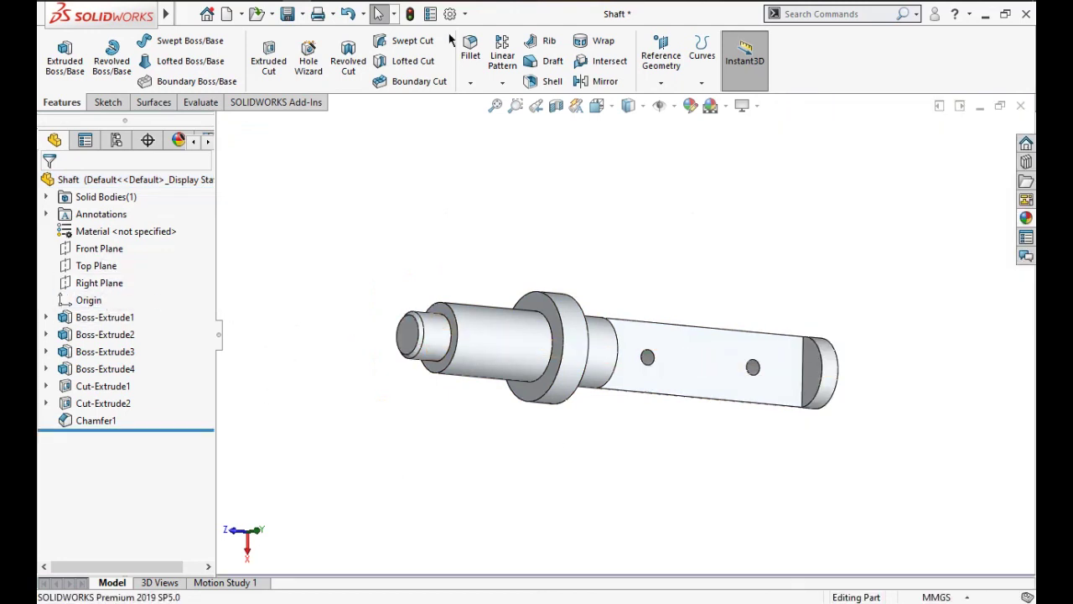